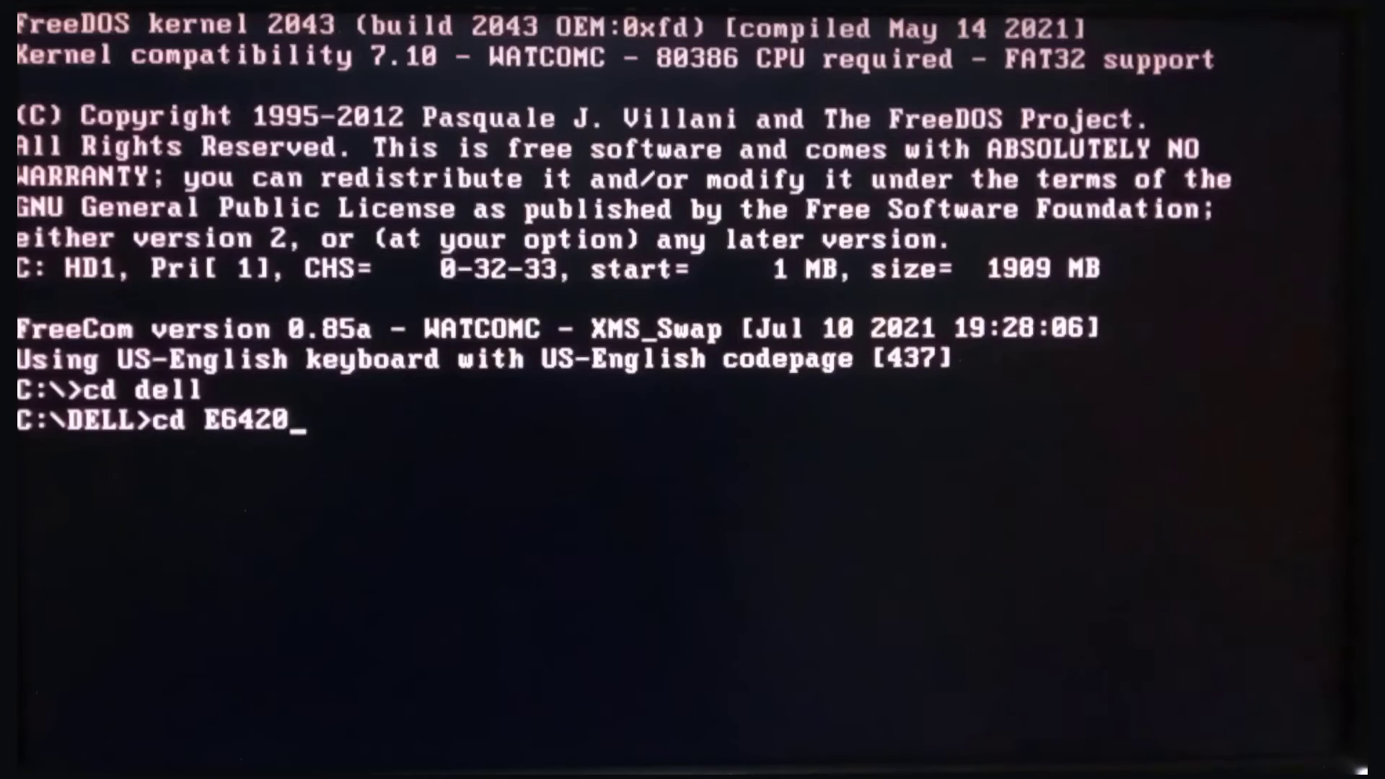
Enter the E6420 folder, list its files with DIR, and run E6420A08.EXE to flash
key(Return)
text(DIR)
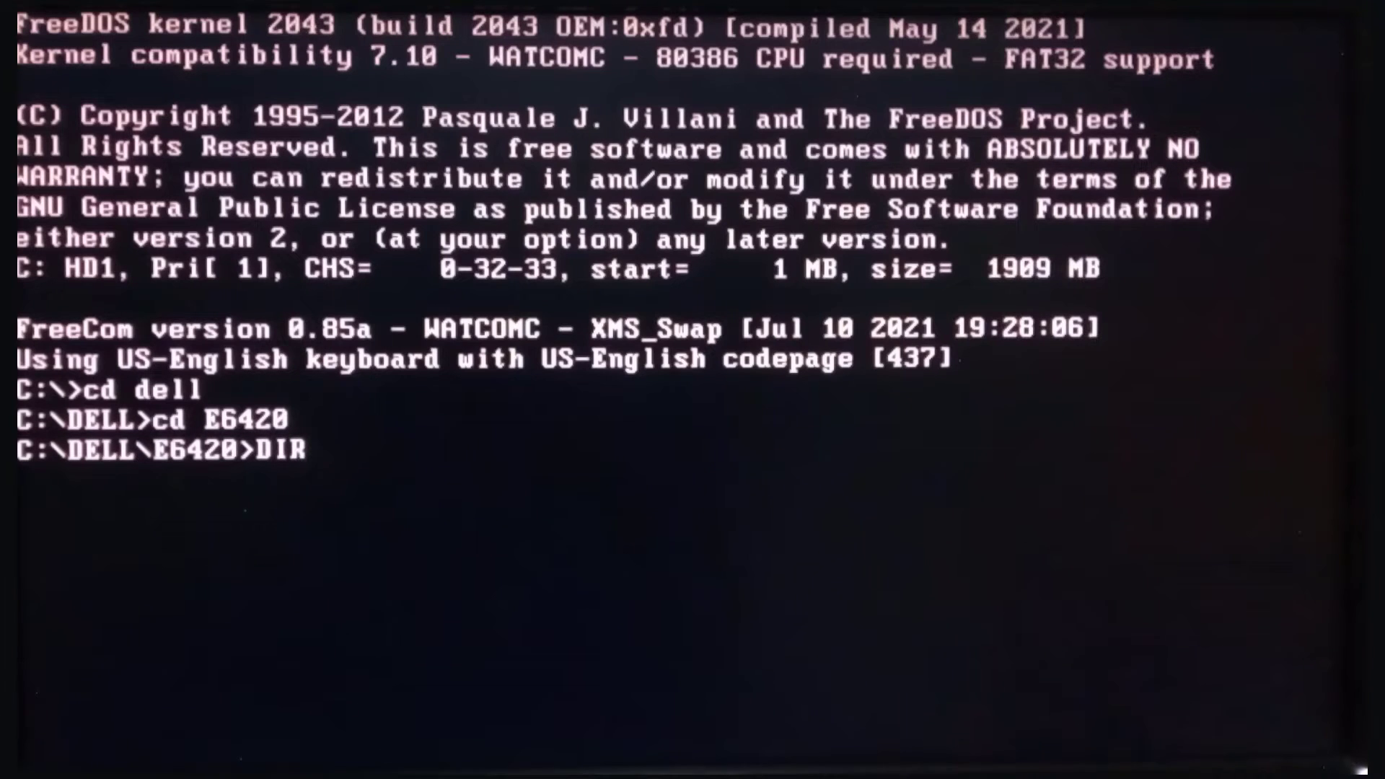
key(Return)
text(E6420A08.EXE)
key(Return)
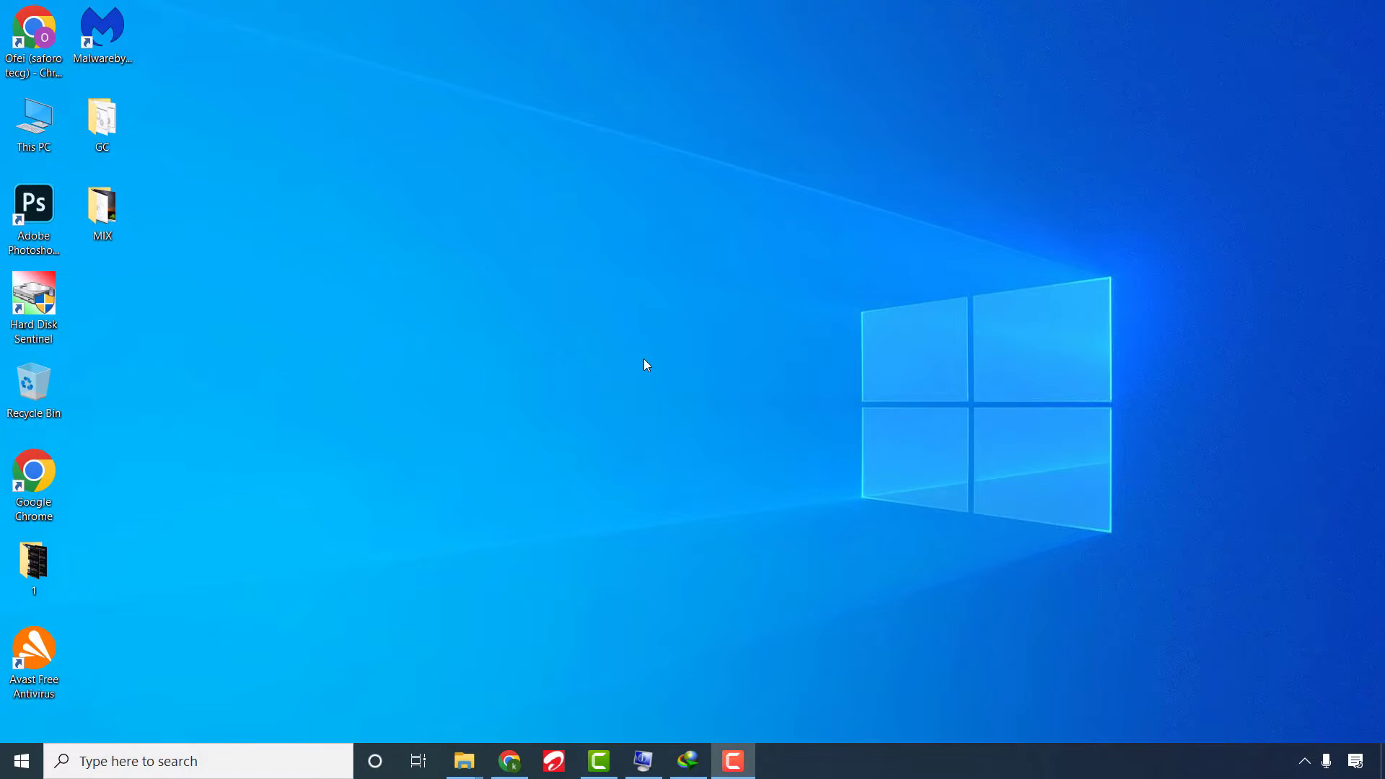
Search Windows for 'SYSTEM INFORMATION' and launch the System Information app
click(158, 766)
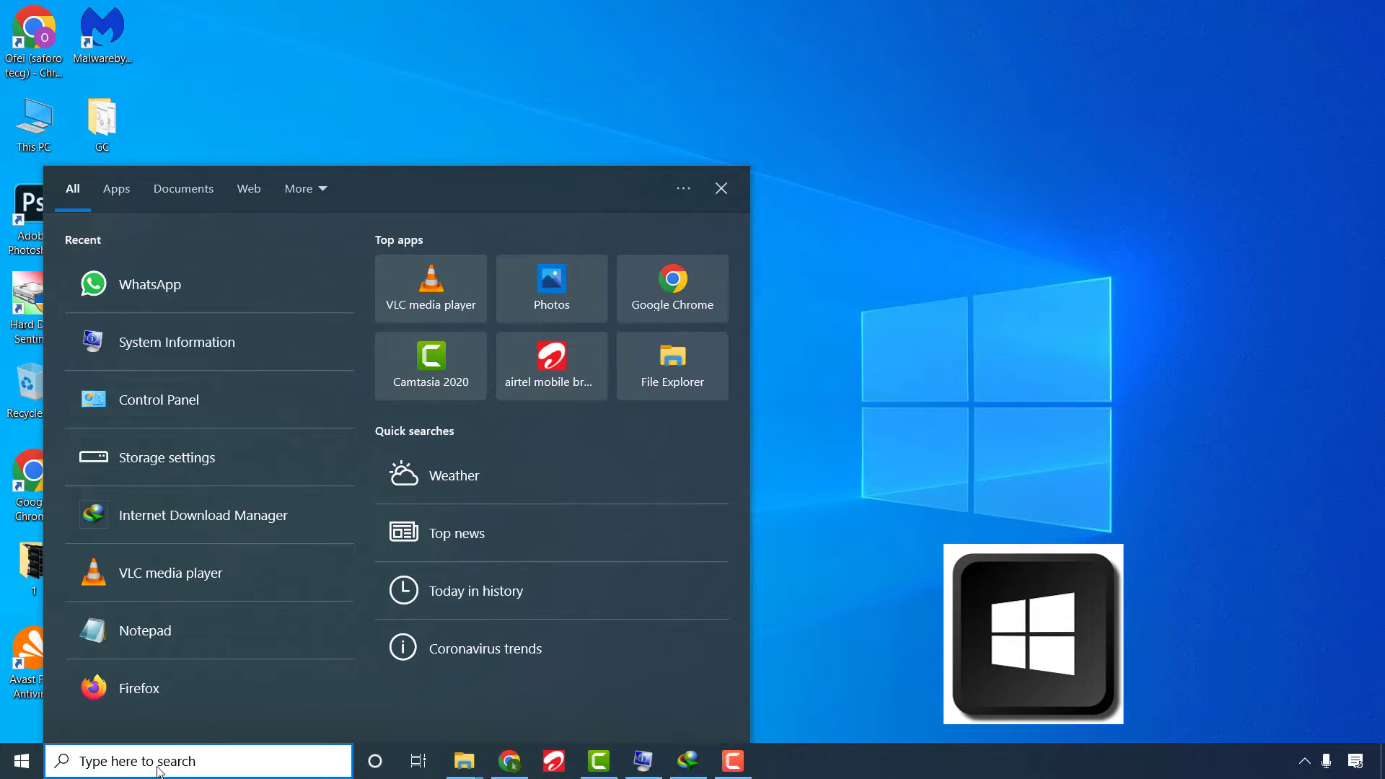
text(SYSTEM INFO)
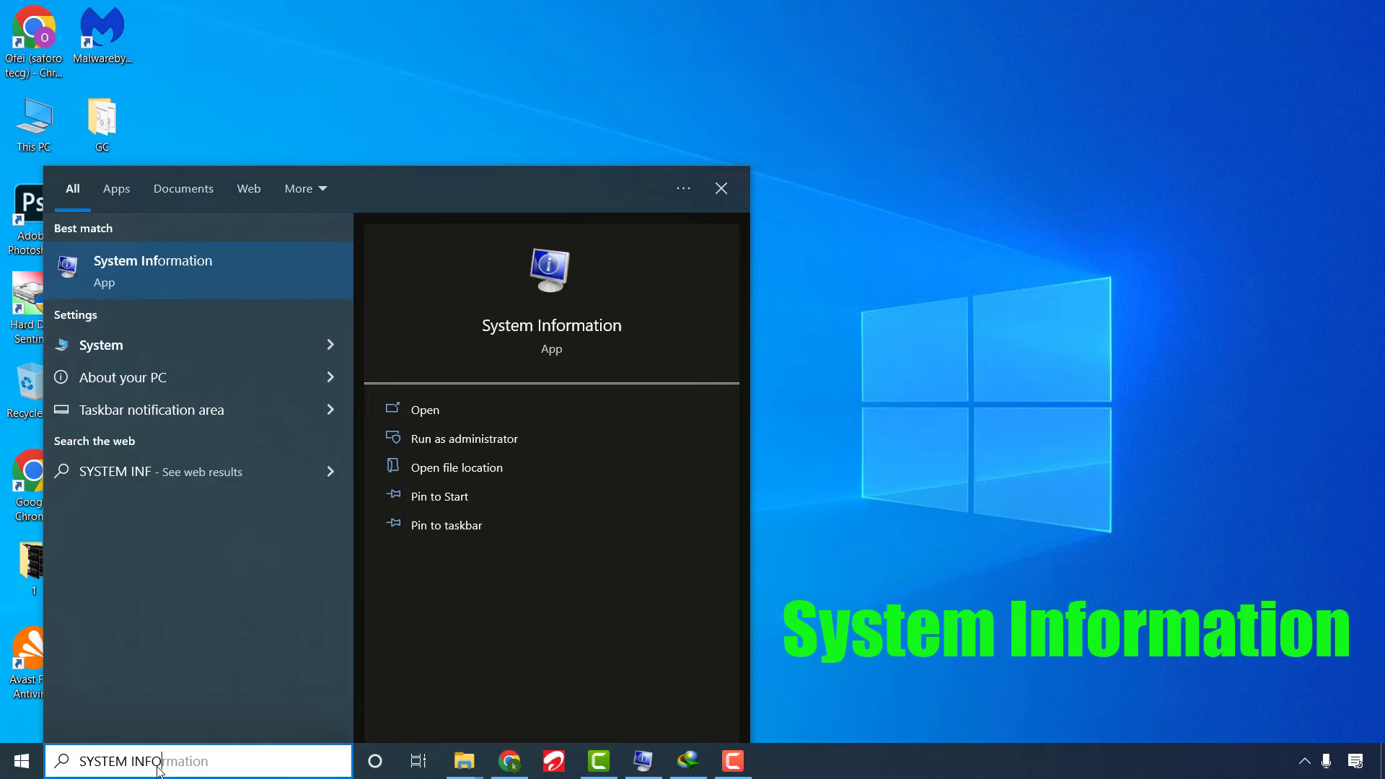
text(TR)
key(BackSpace)
text(R)
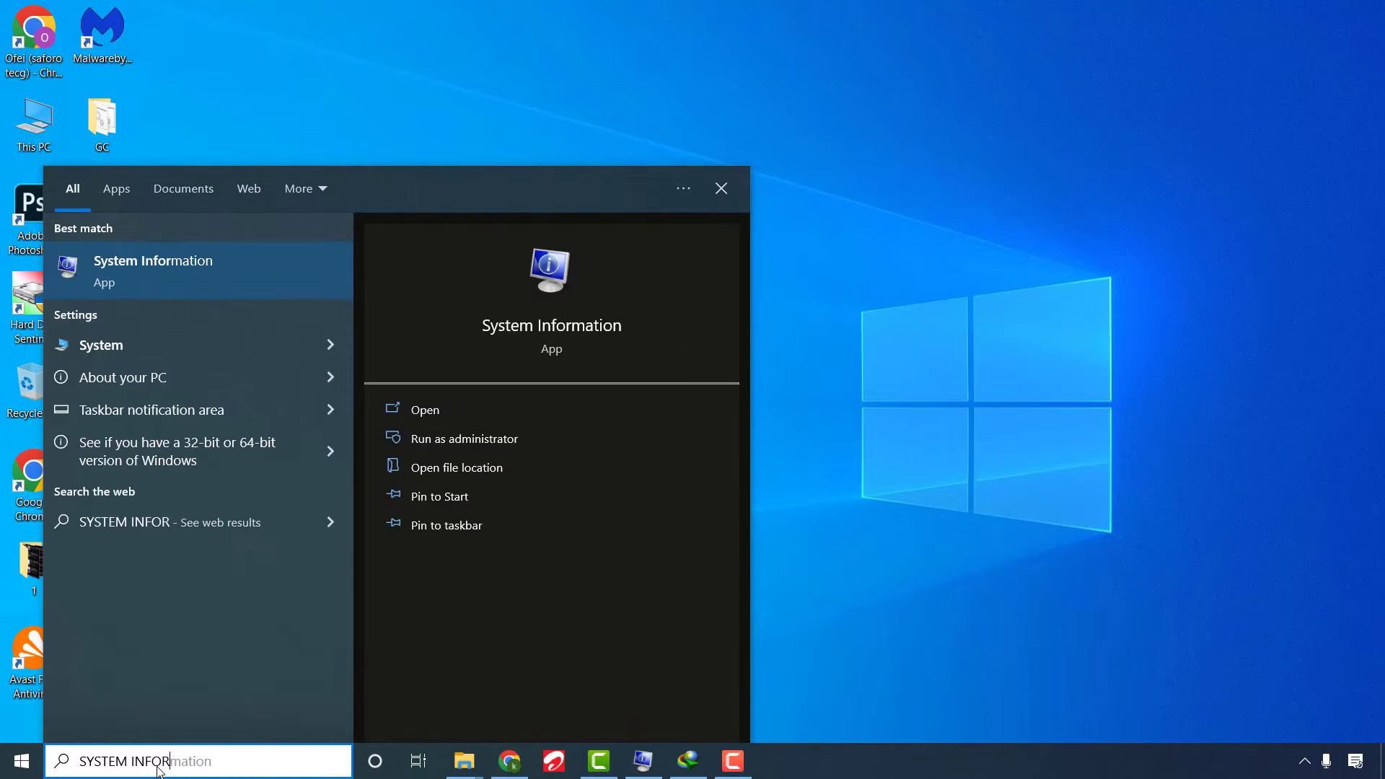
click(186, 267)
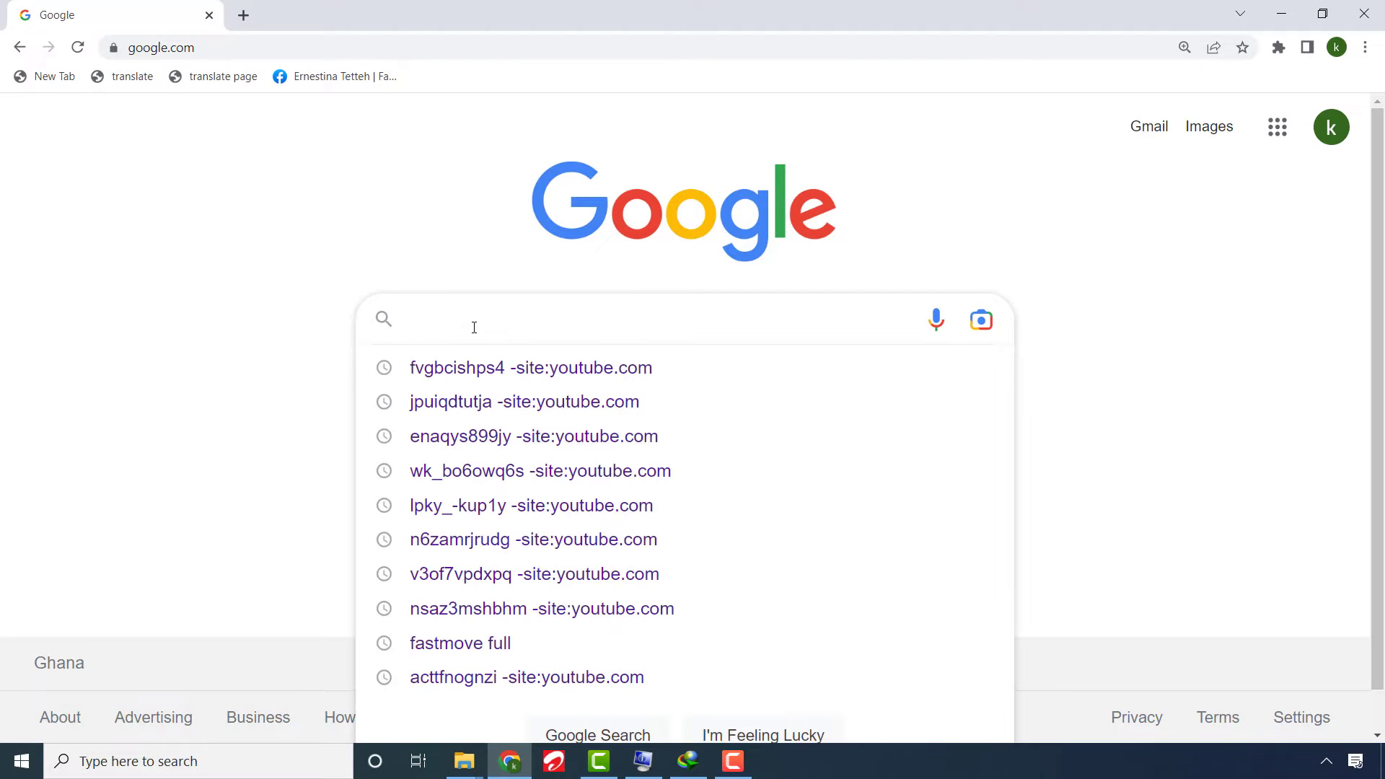
Google 'HP 280 G1 MT DRIVERS' and open the support.hp.com driver downloads result
text(HP 280)
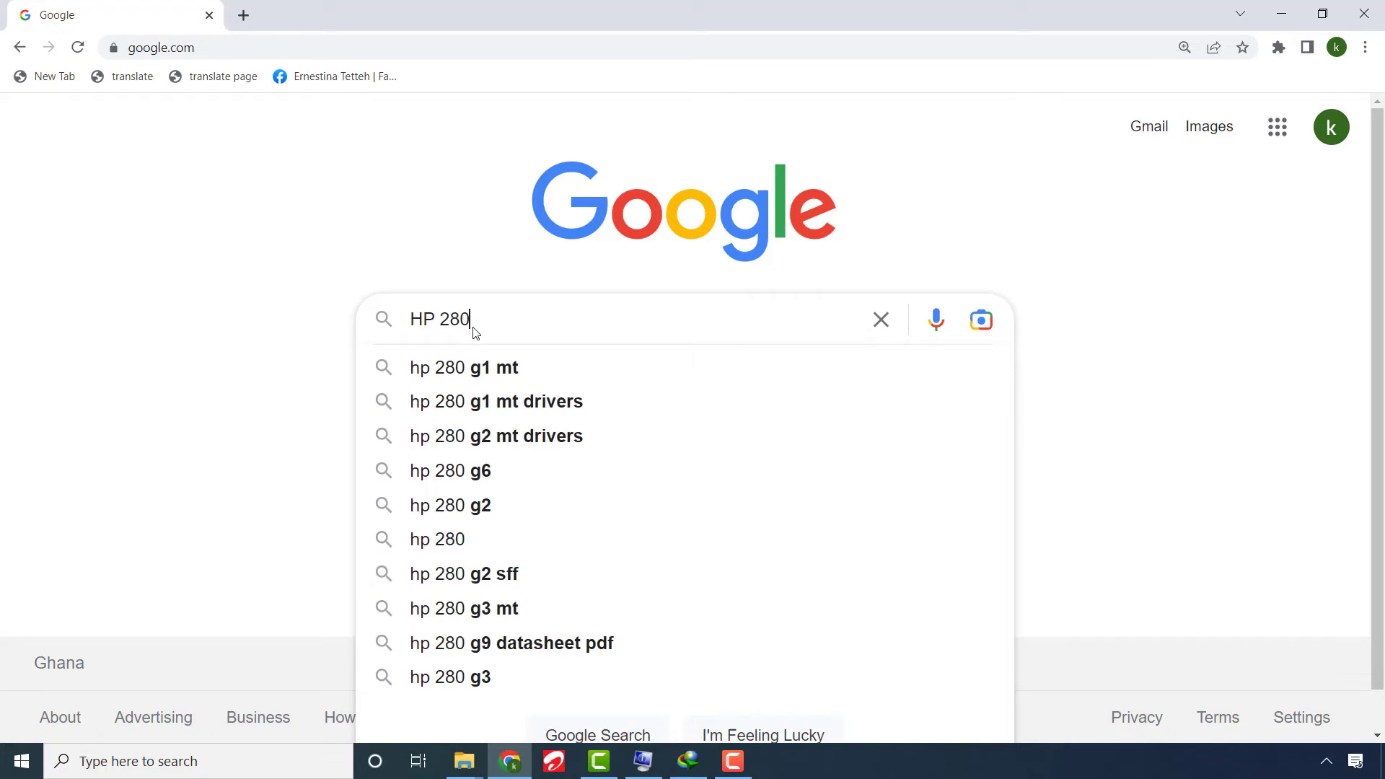
text( G1 M)
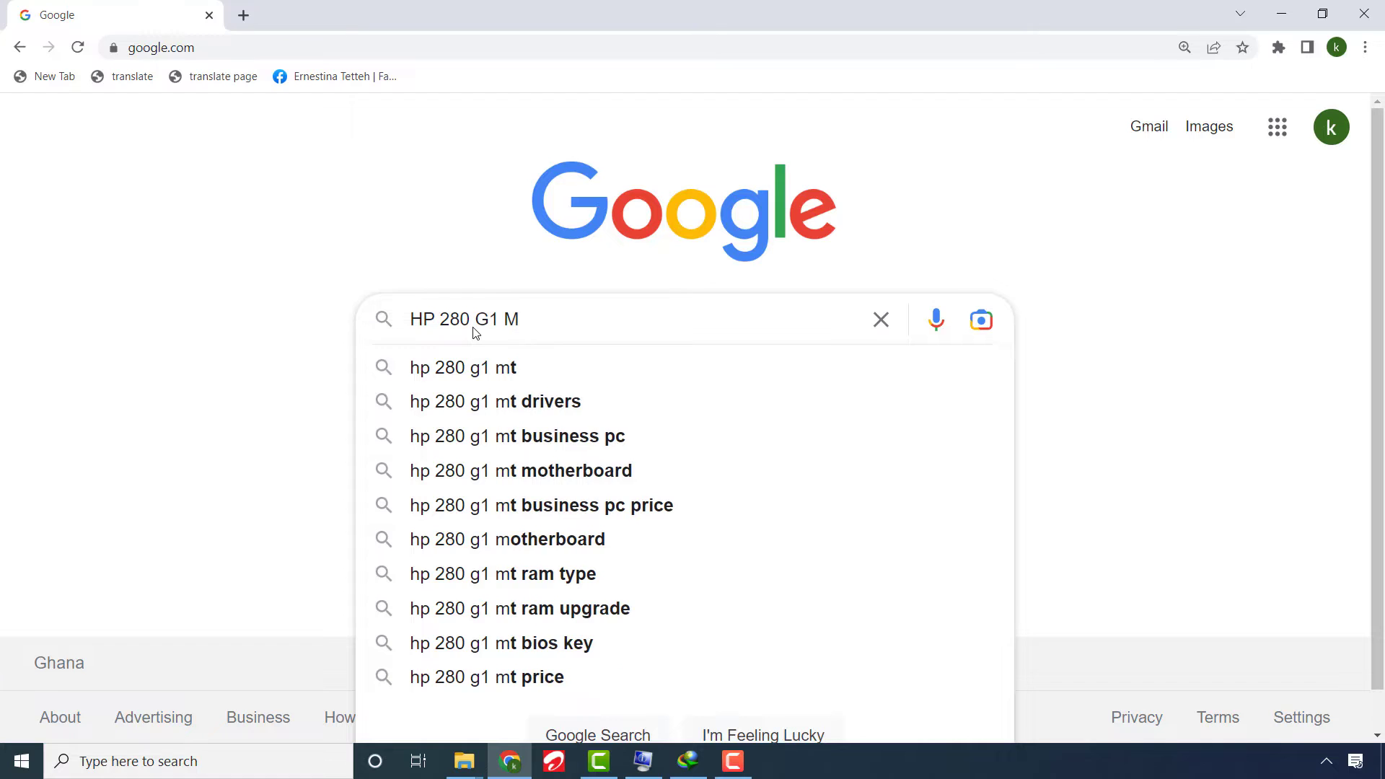
text(T DRIVERS)
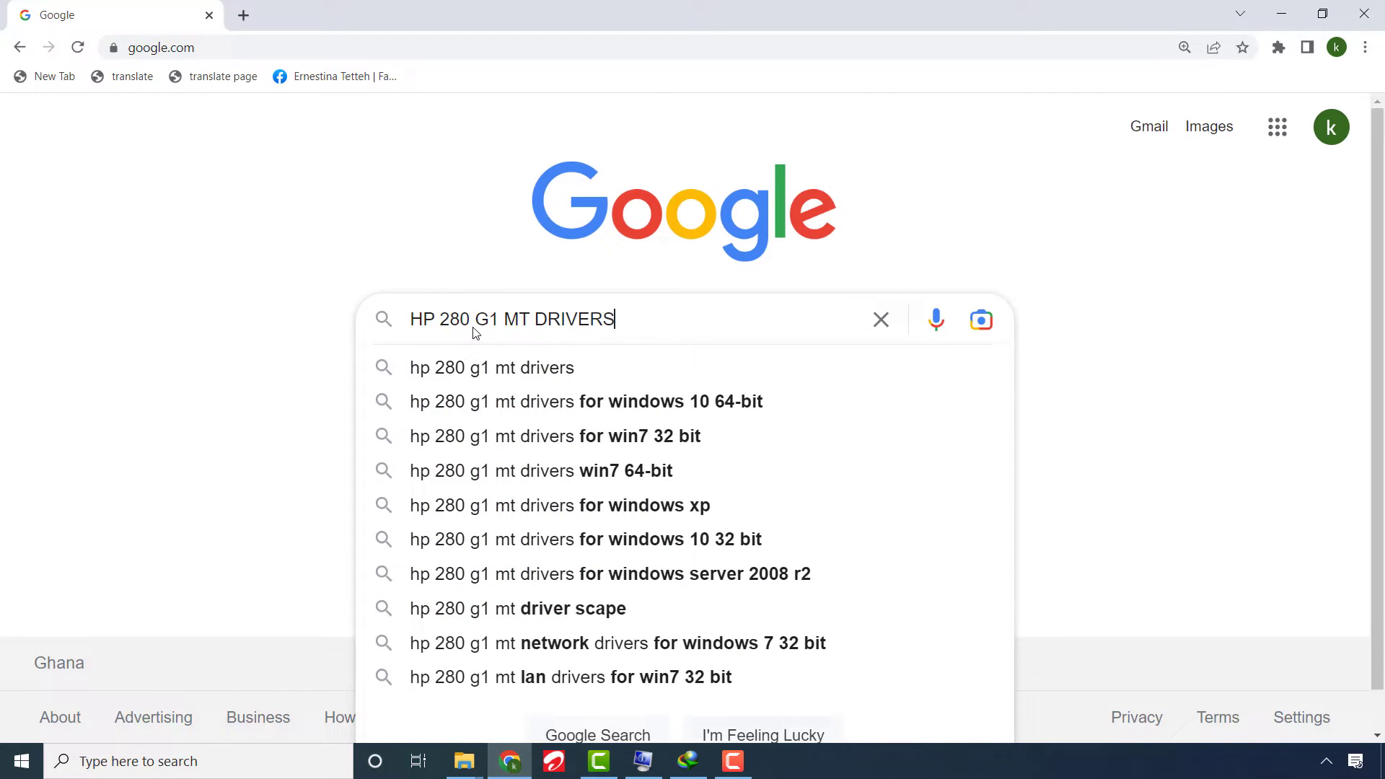
key(Return)
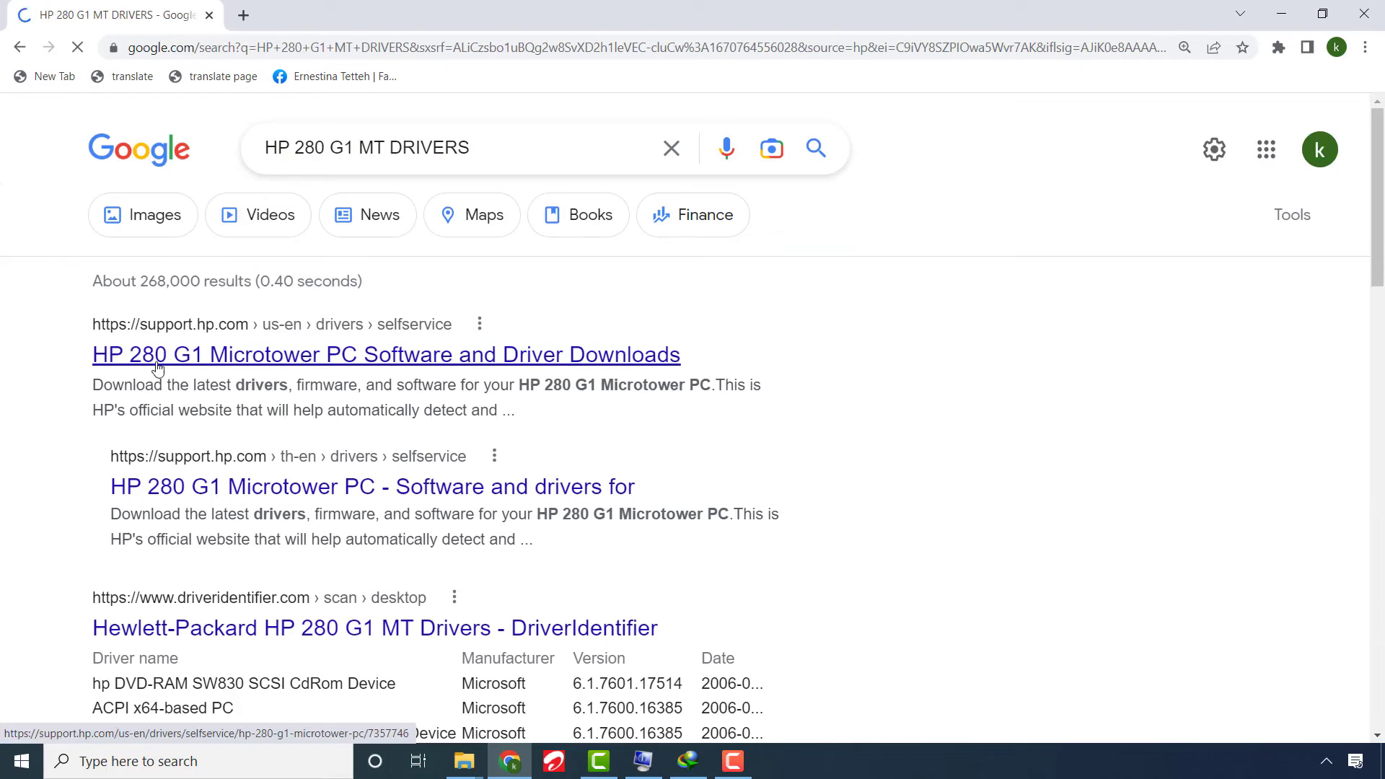
click(264, 356)
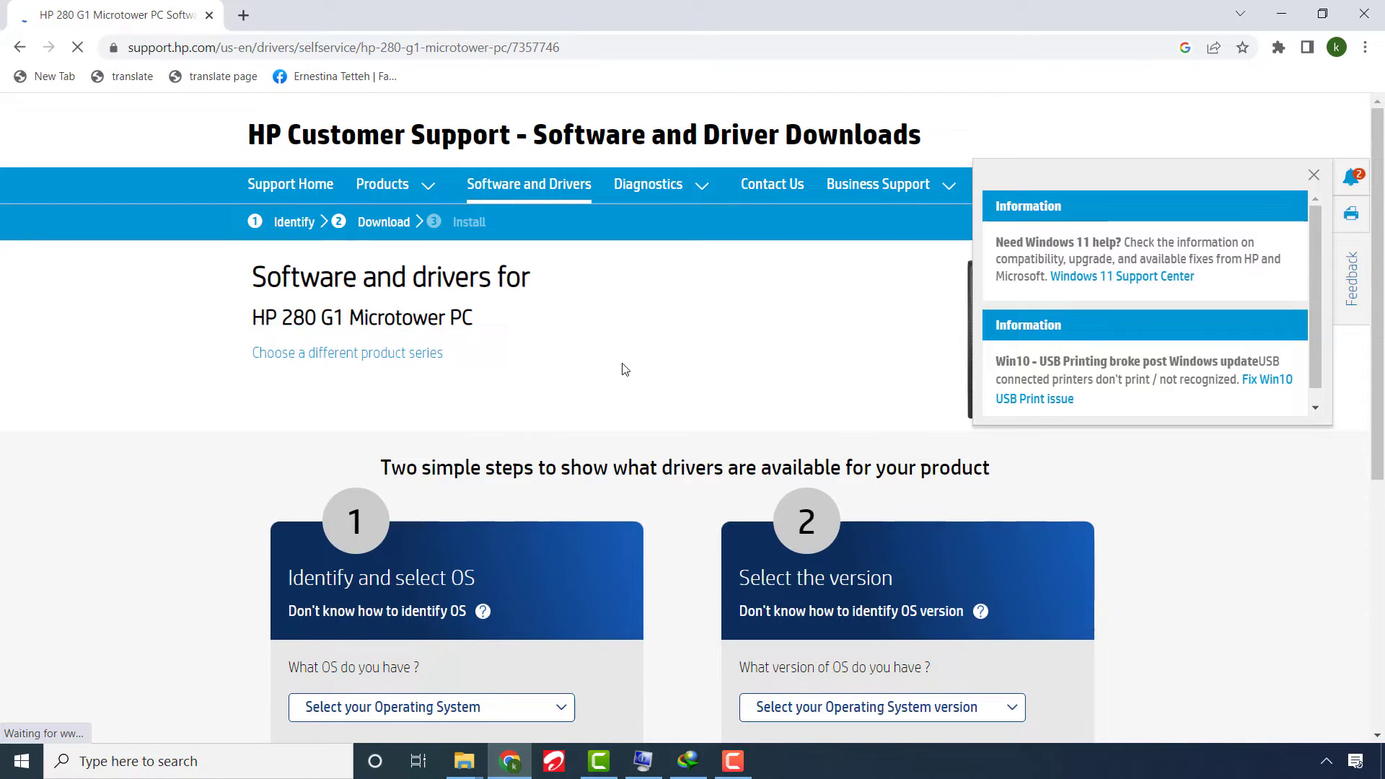
Set the operating system to Windows 10 (64-bit) to list matching drivers
scroll(626, 374, down, 3)
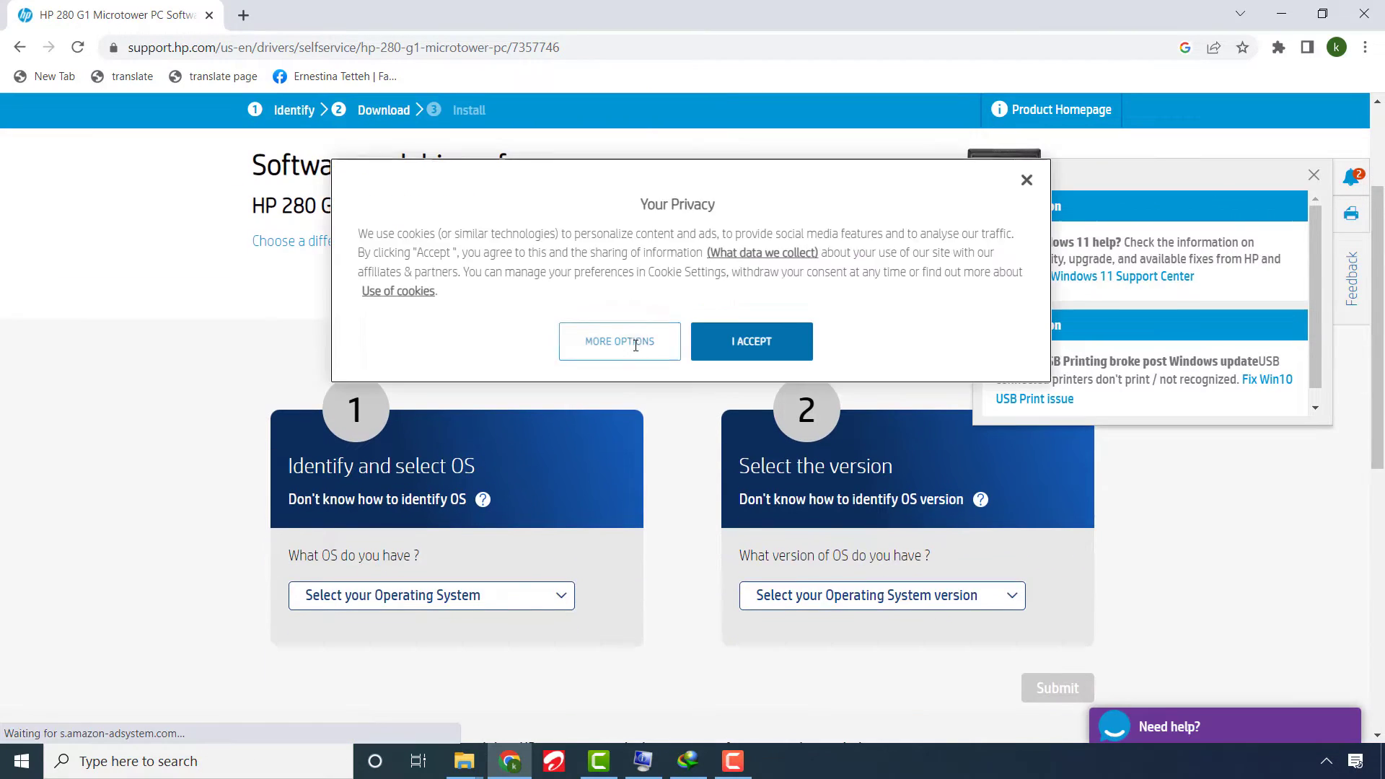
click(561, 596)
scroll(556, 606, down, 1)
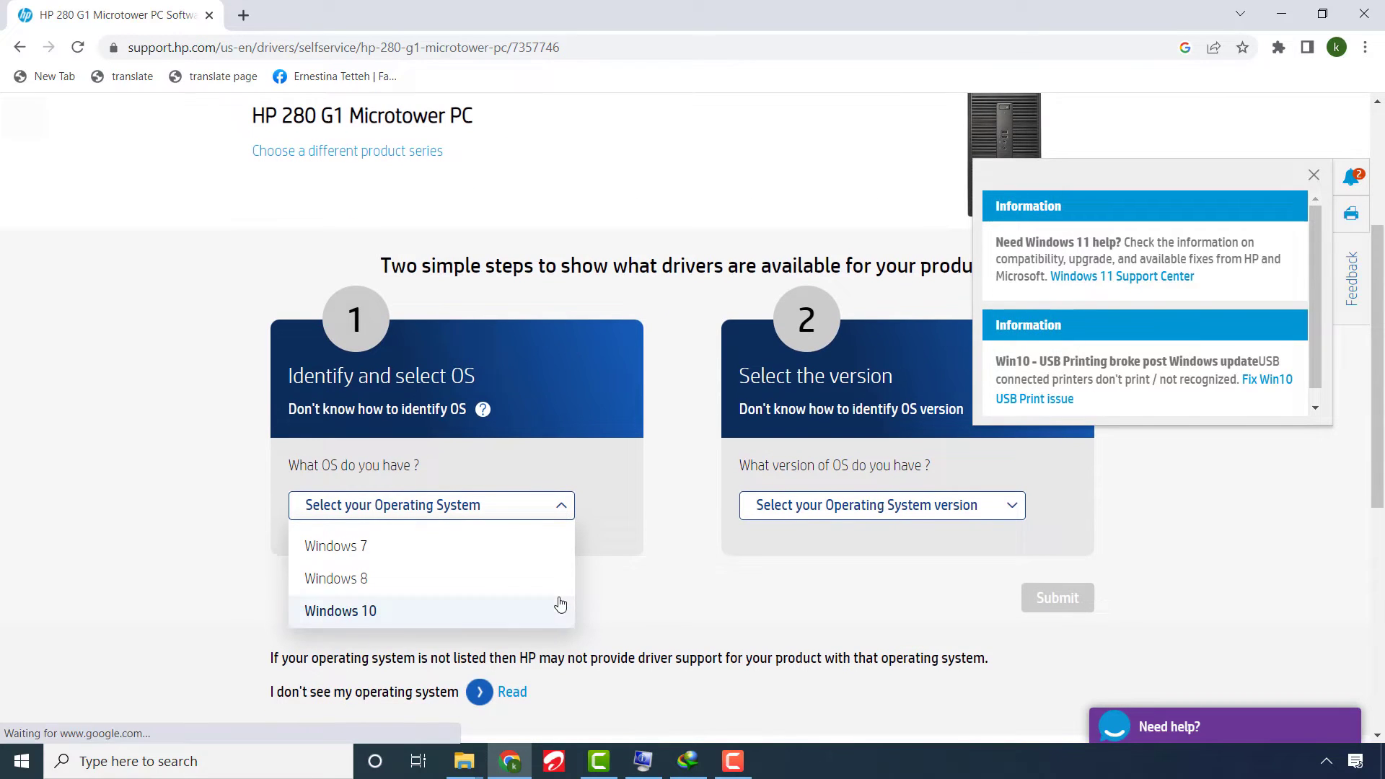
click(354, 612)
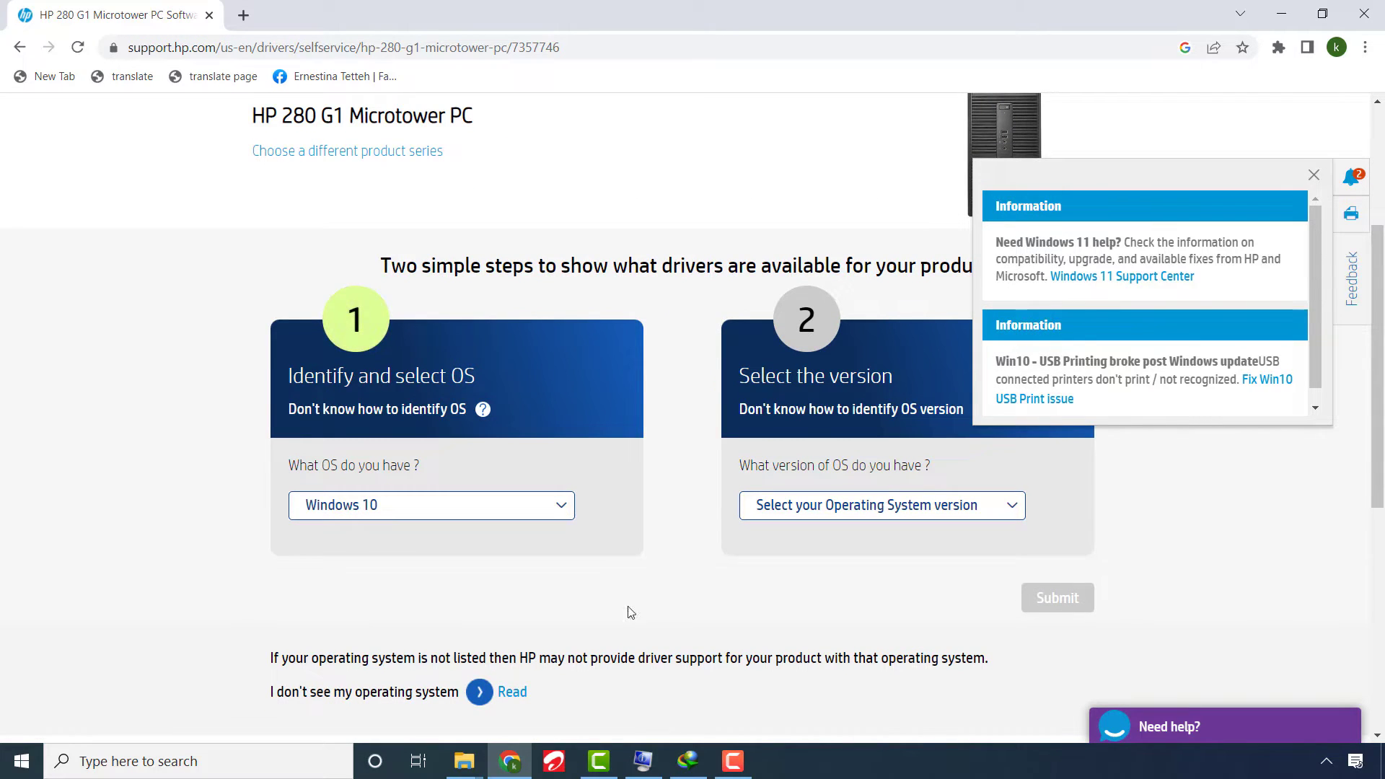
click(1011, 507)
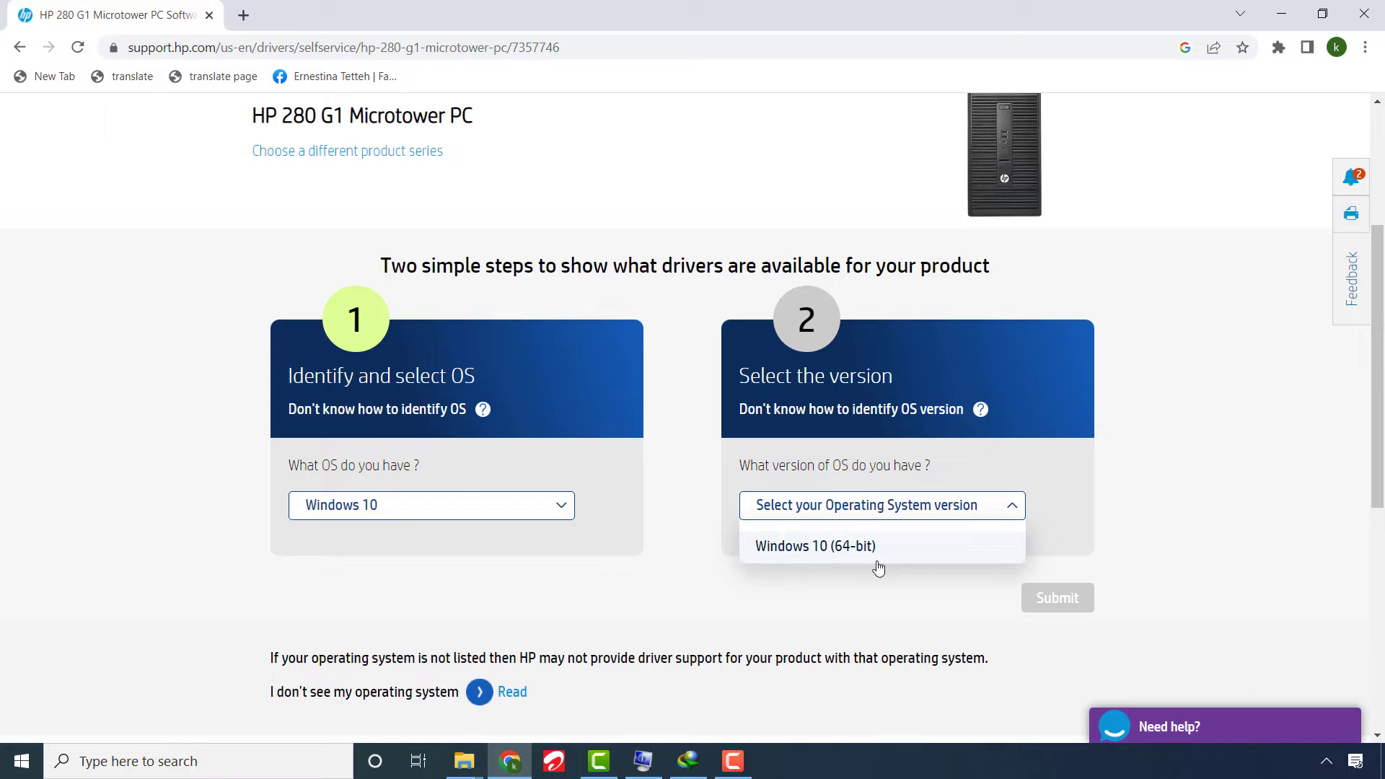
click(835, 554)
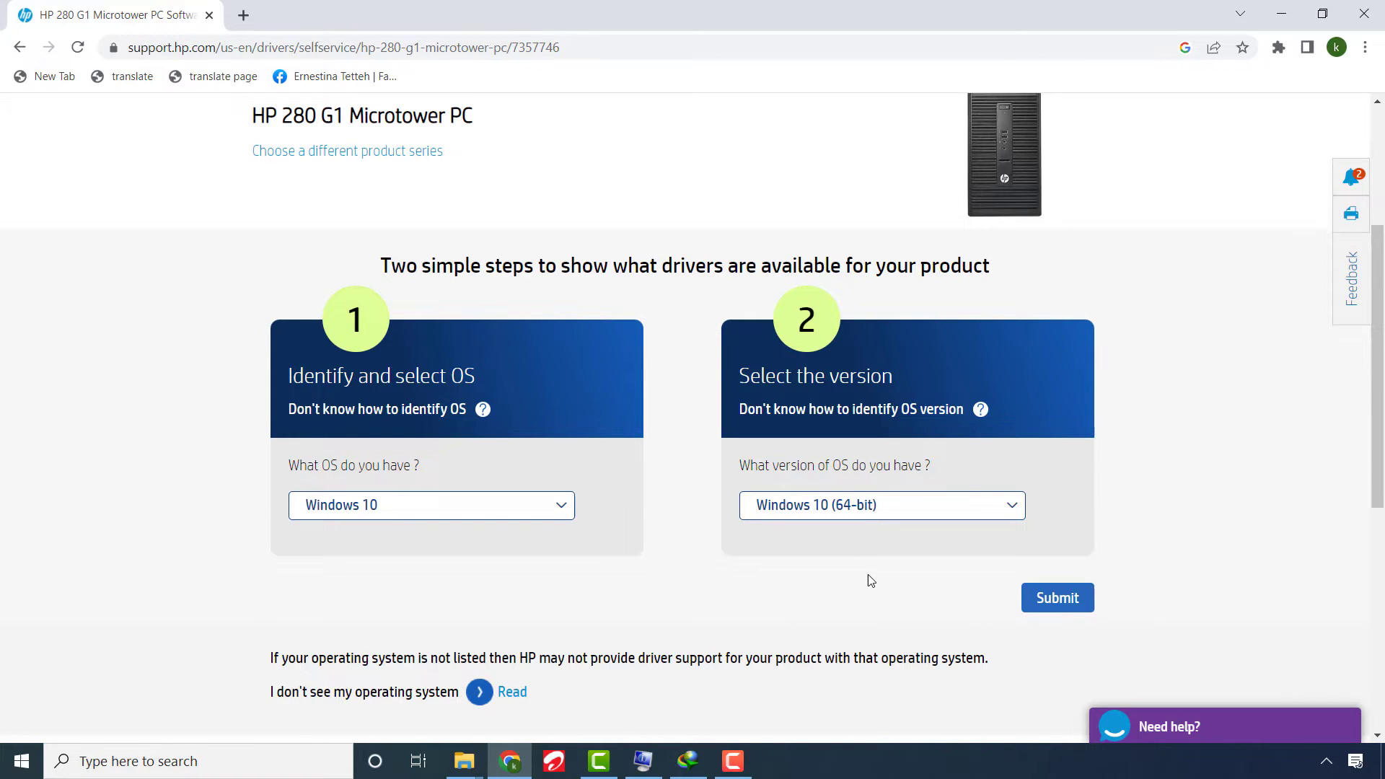
click(1058, 598)
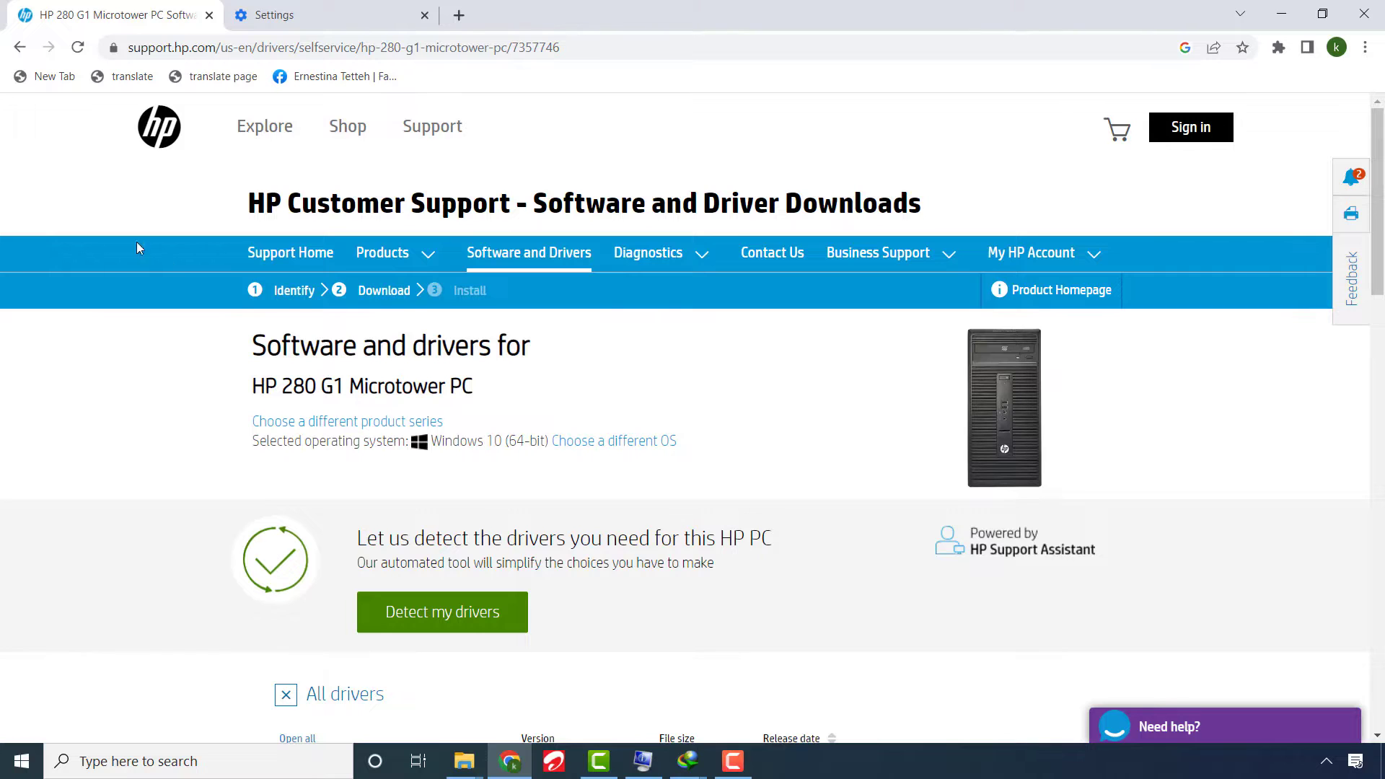
Expand the BIOS (2) category to show System BIOS 80.30 Rev.A (sp99326.exe, 11.9 MB)
scroll(288, 390, down, 5)
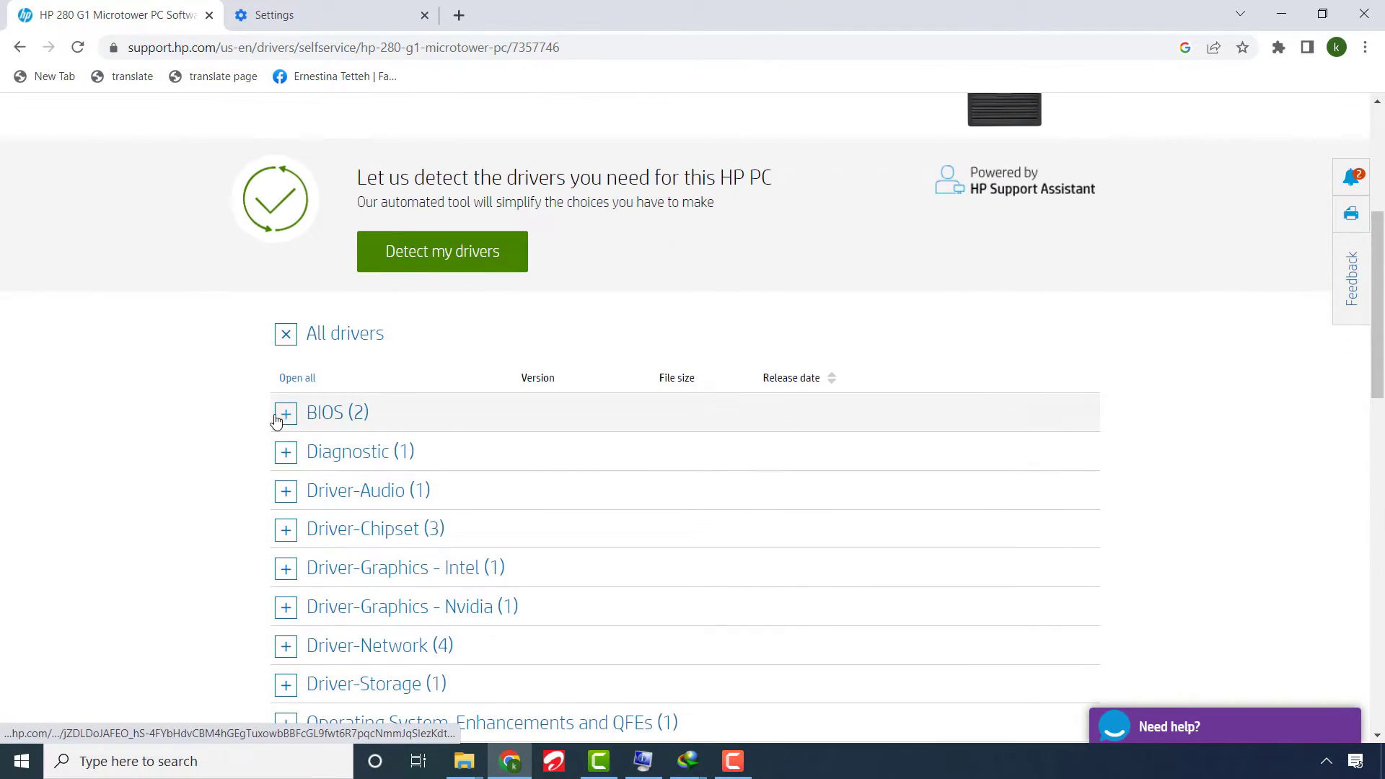
click(286, 417)
scroll(254, 423, down, 1)
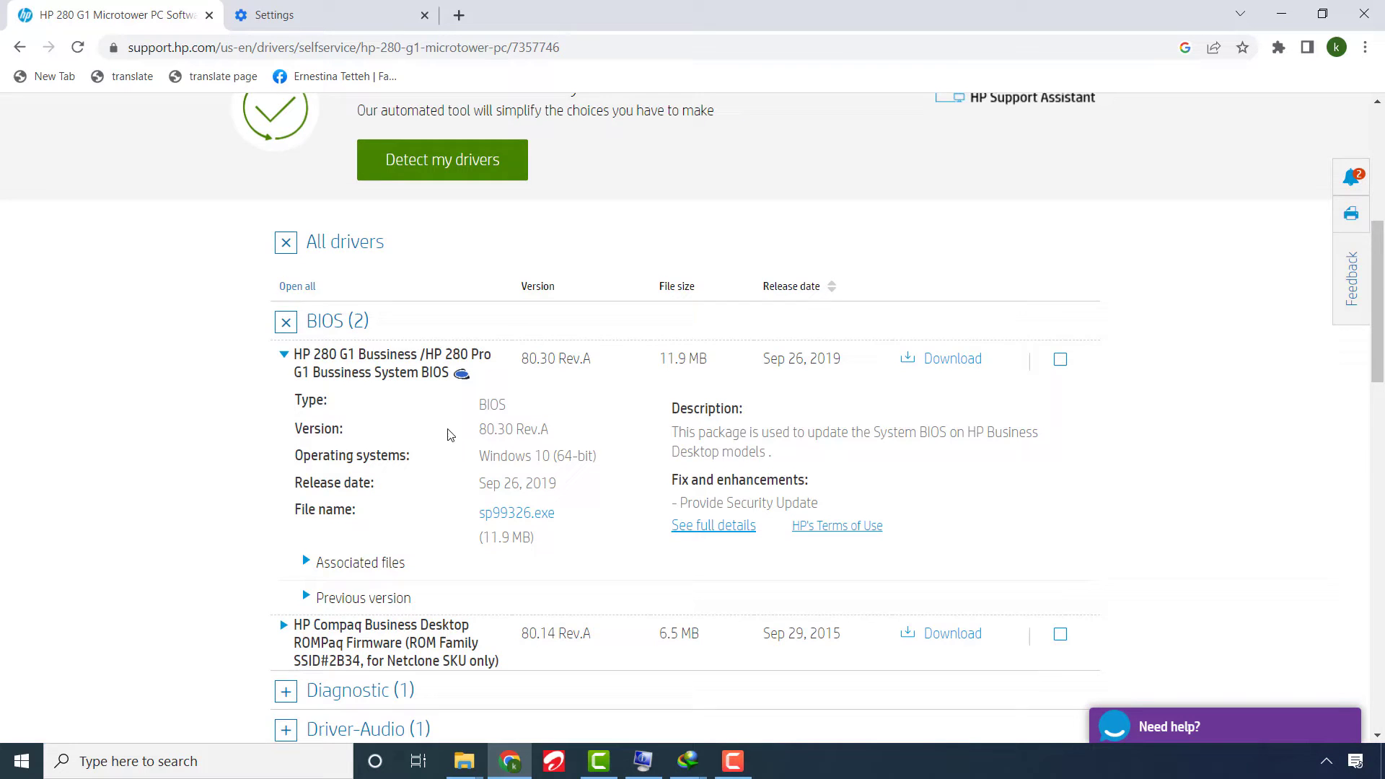
scroll(448, 433, down, 5)
scroll(455, 462, up, 2)
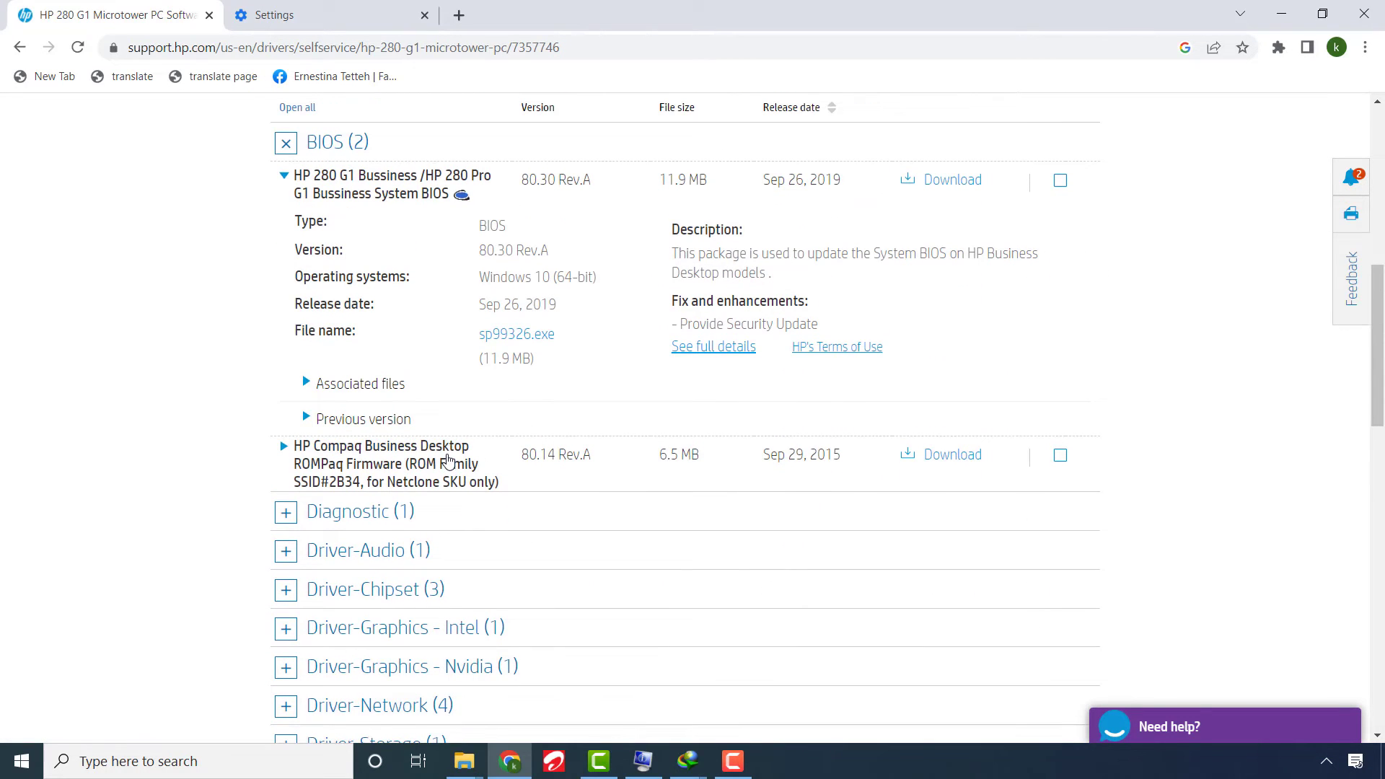
scroll(448, 460, up, 1)
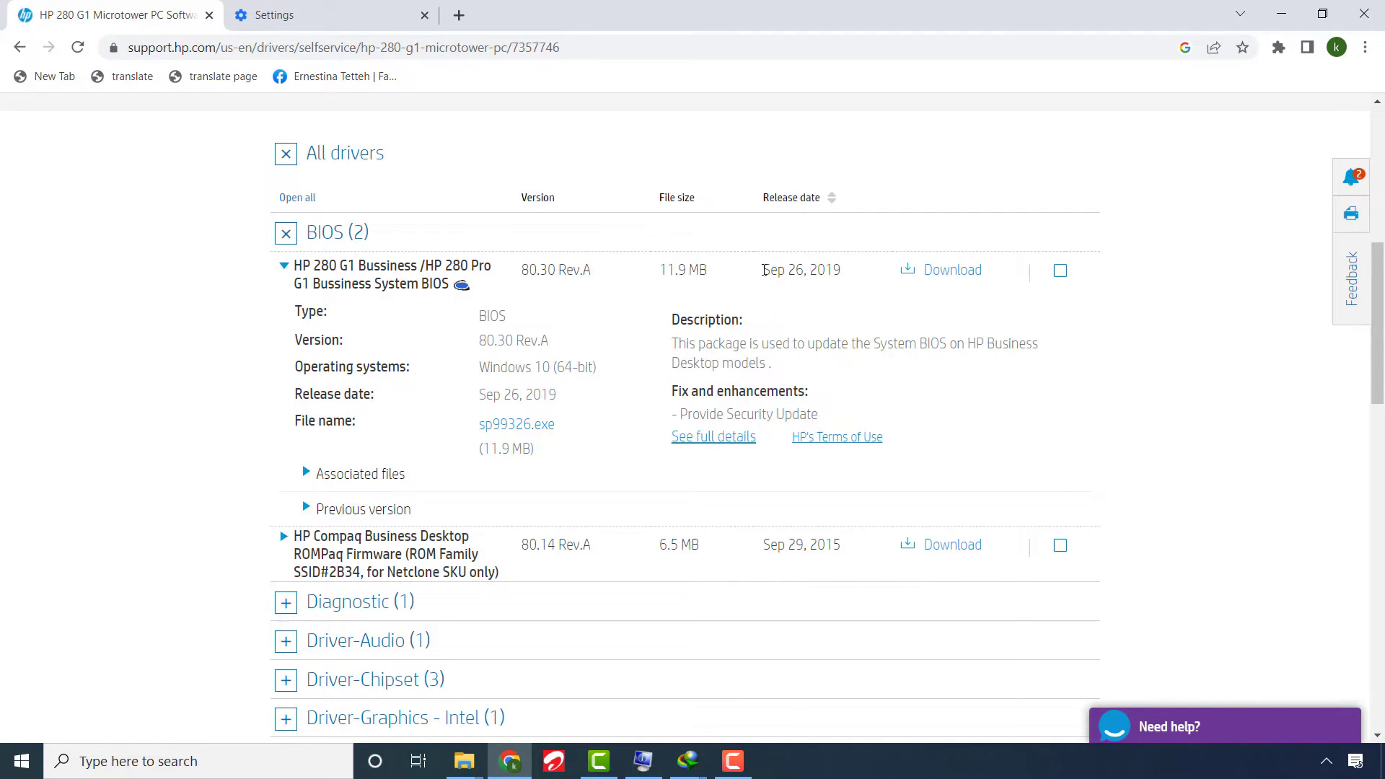
Open the System BIOS full details and expand its Fixes and Installation instructions sections
click(712, 438)
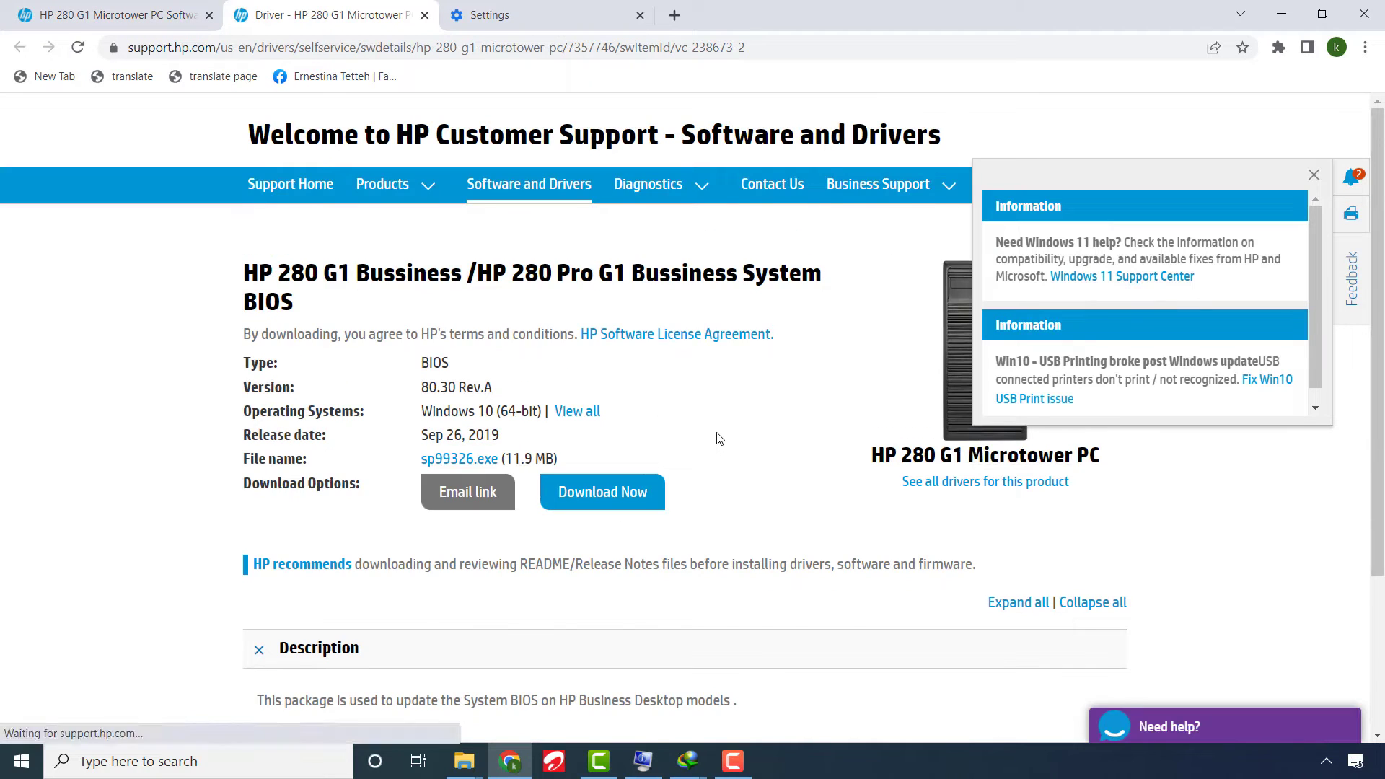
scroll(722, 433, down, 3)
scroll(721, 426, down, 1)
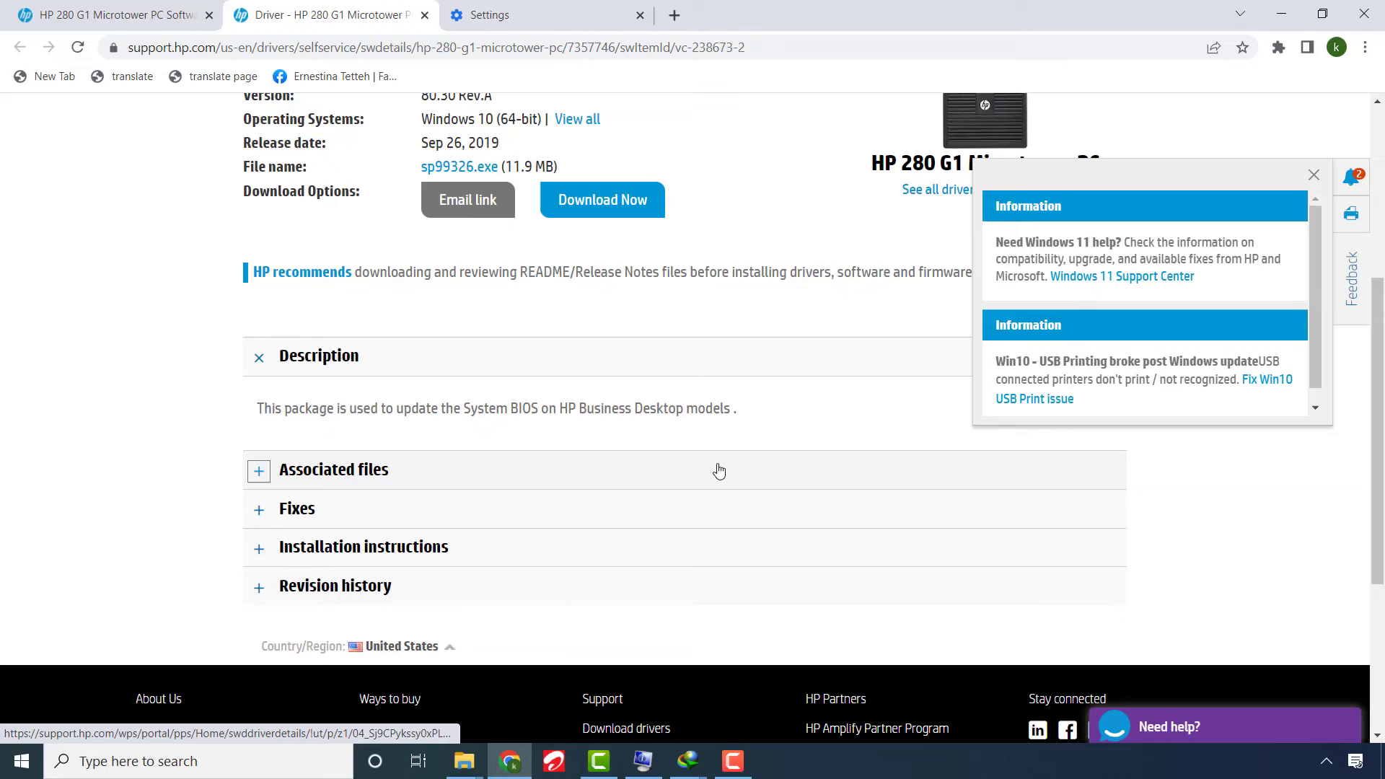
click(259, 511)
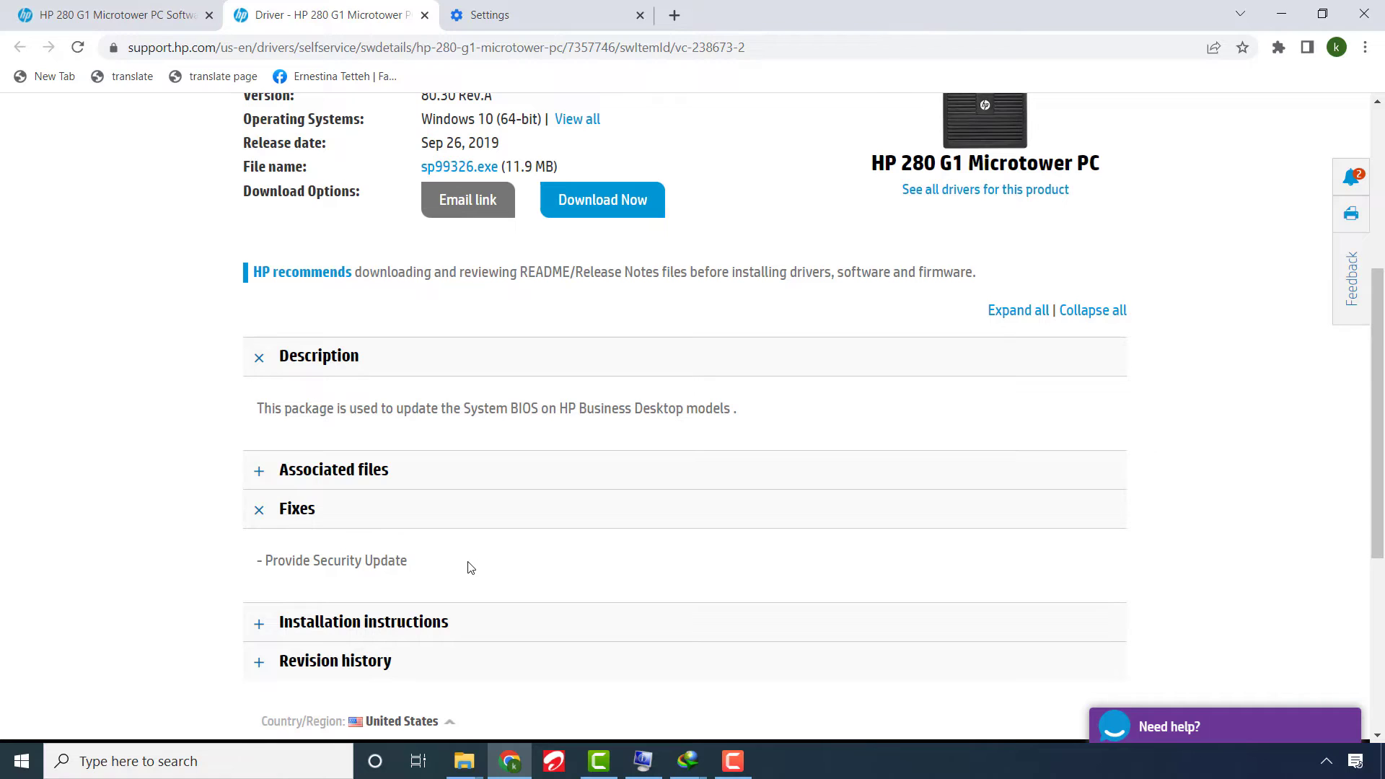
click(259, 624)
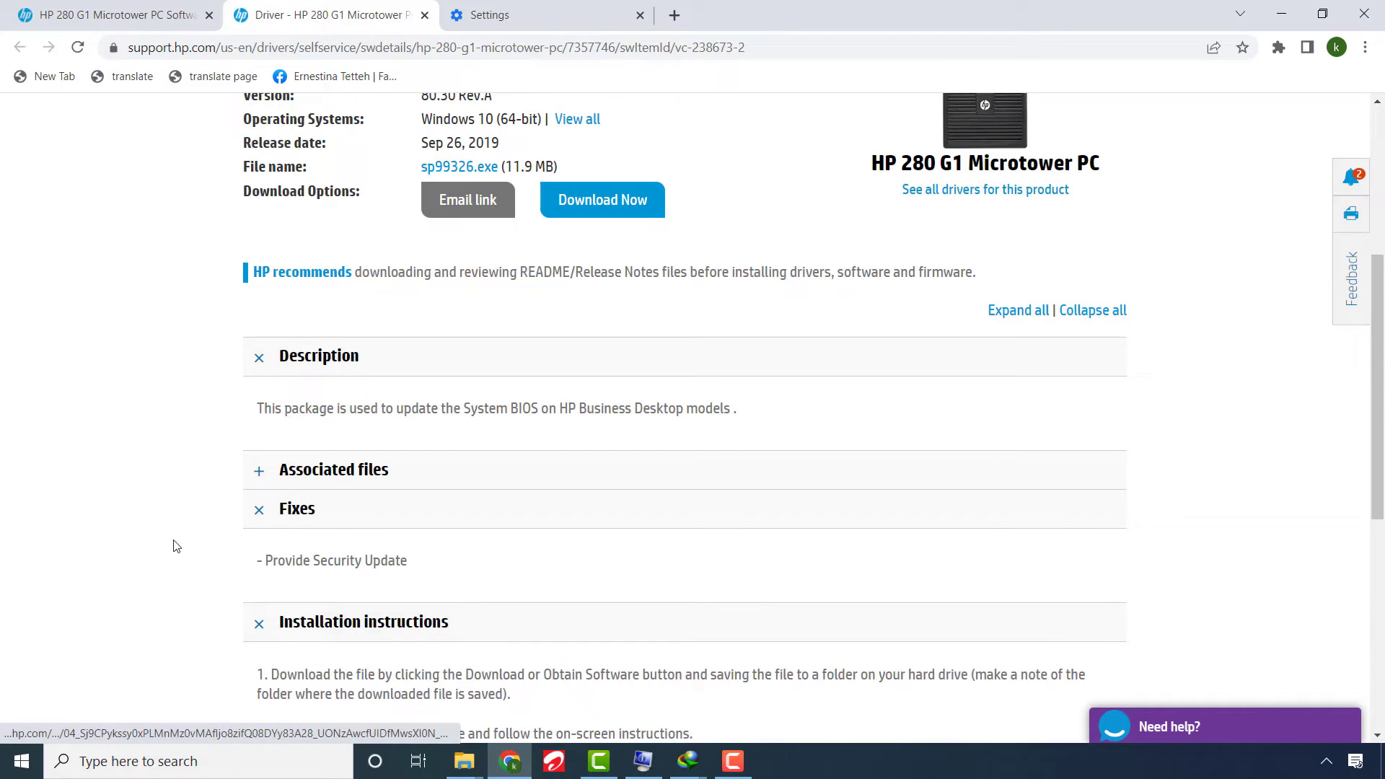
scroll(168, 534, down, 1)
scroll(167, 534, down, 1)
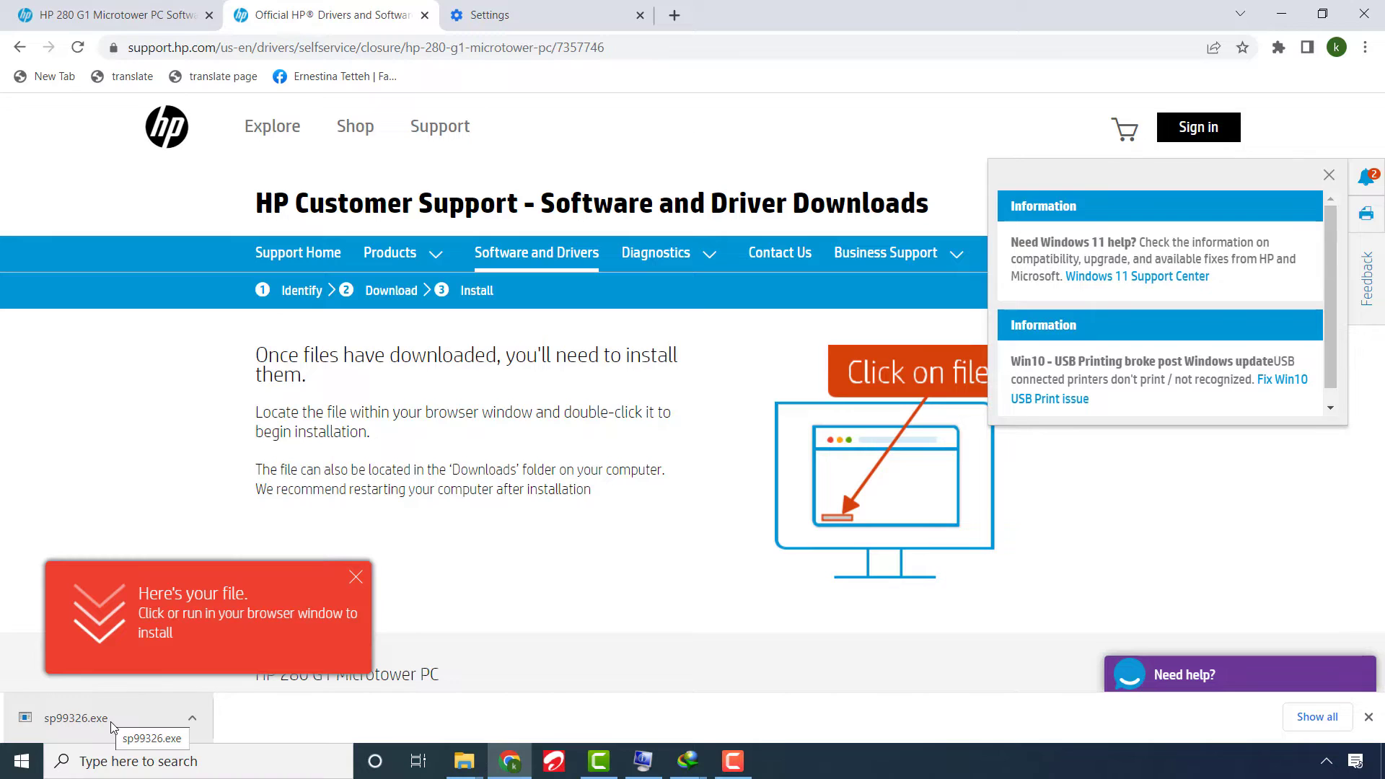
Run sp99326.exe, accept the licence, and extract it to C:\SP99326install
click(112, 718)
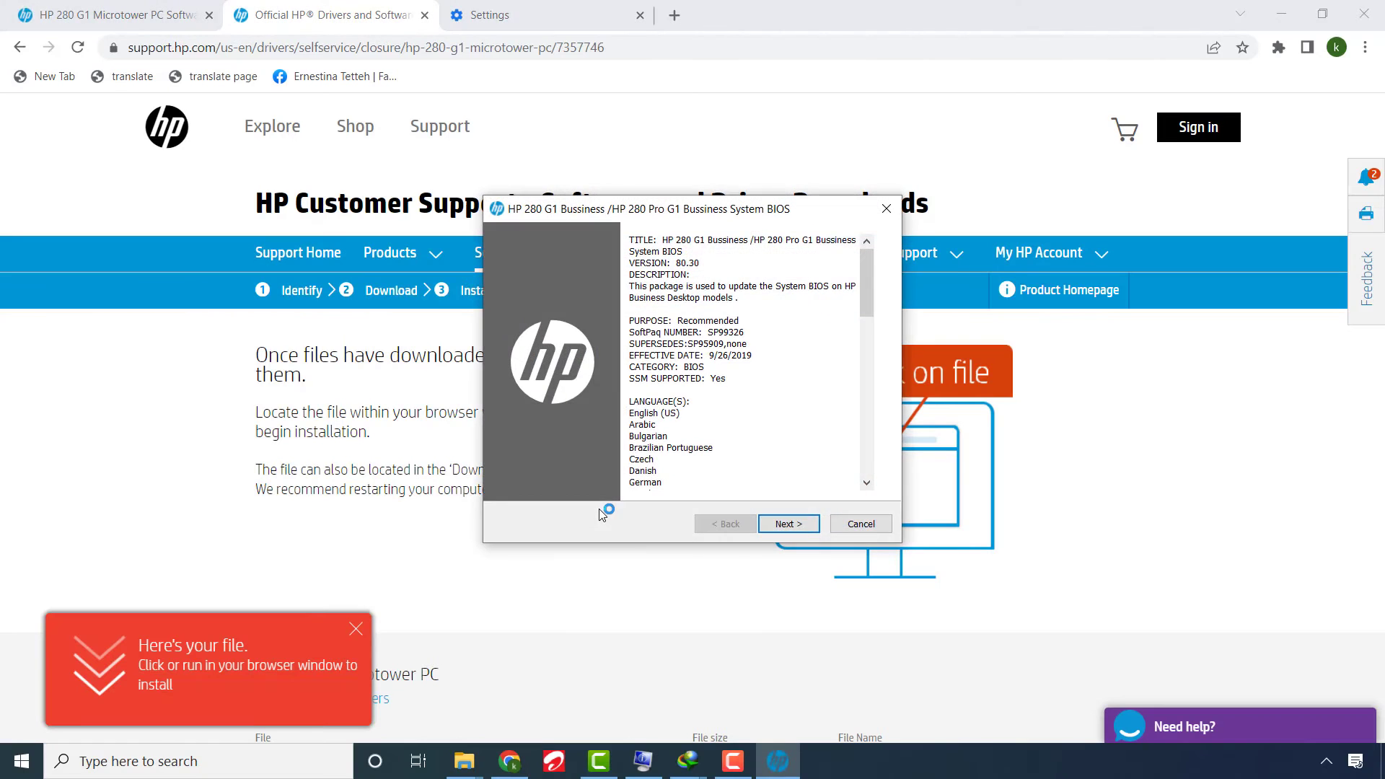
click(775, 523)
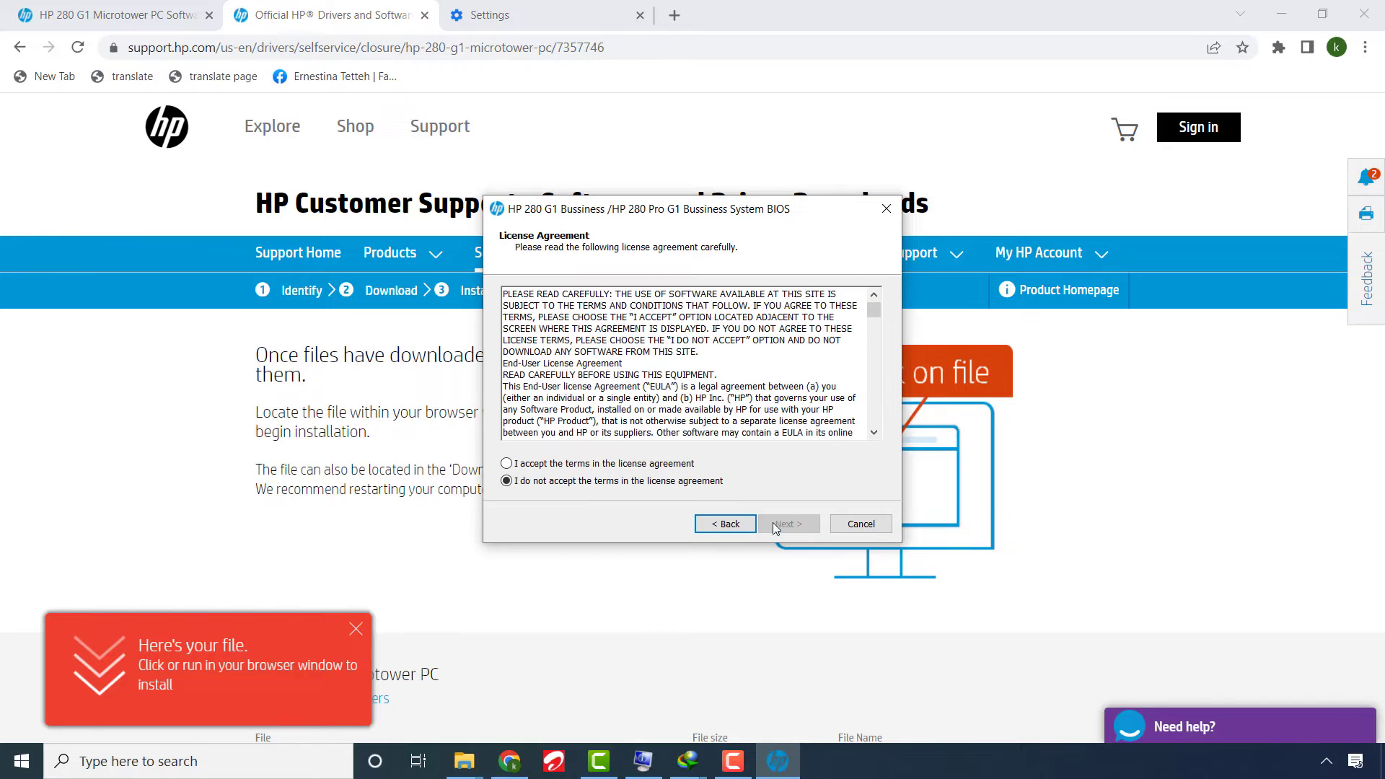
click(652, 466)
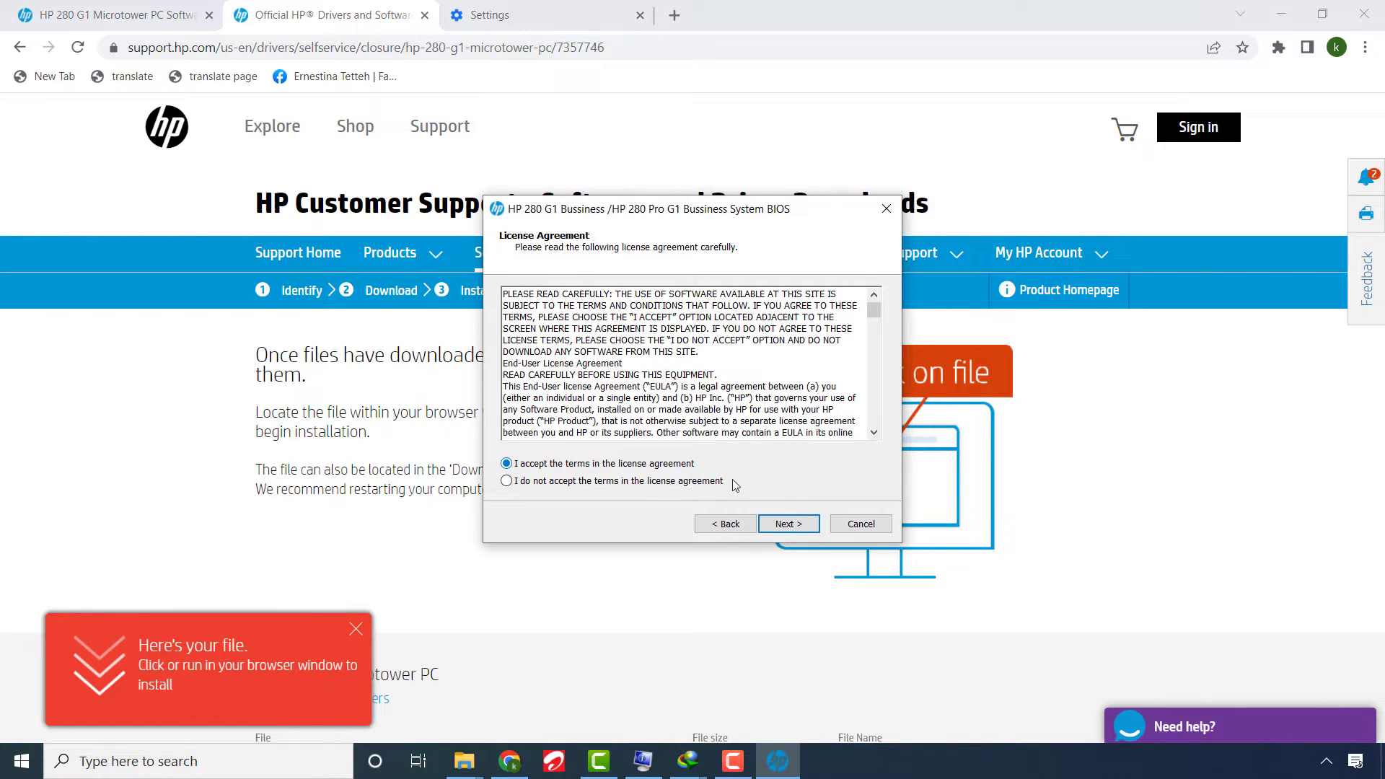
click(785, 525)
click(786, 525)
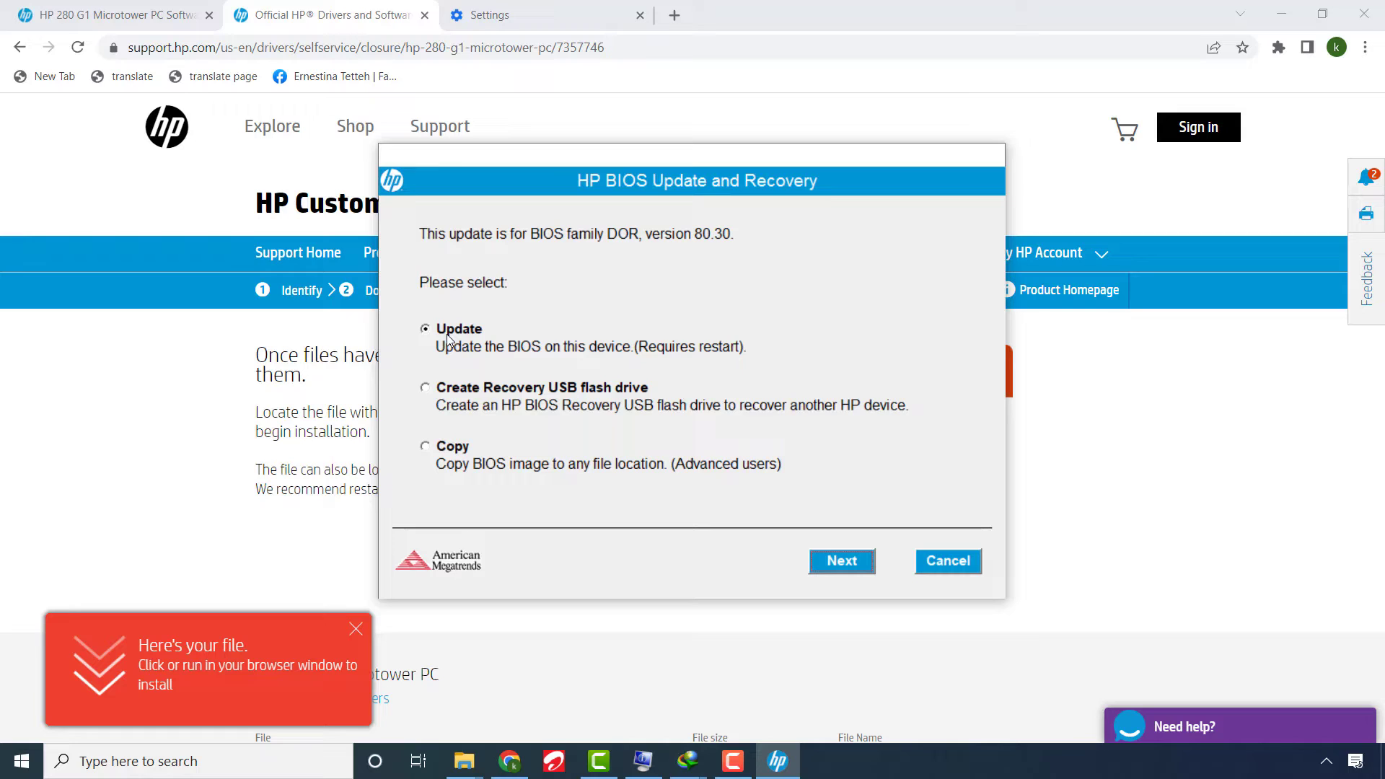
Choose Update, keep Create partition (recommended), and accept the warnings to start flashing
click(843, 562)
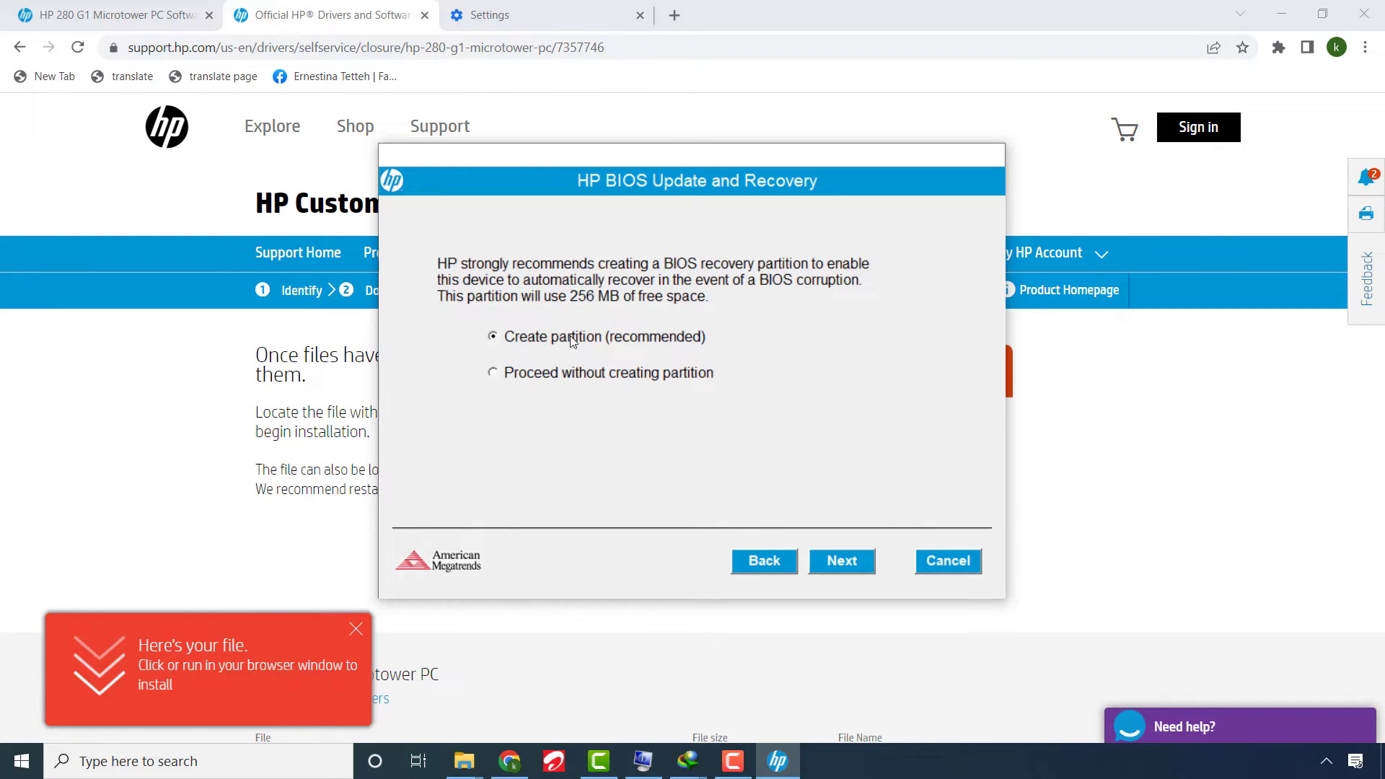
click(842, 562)
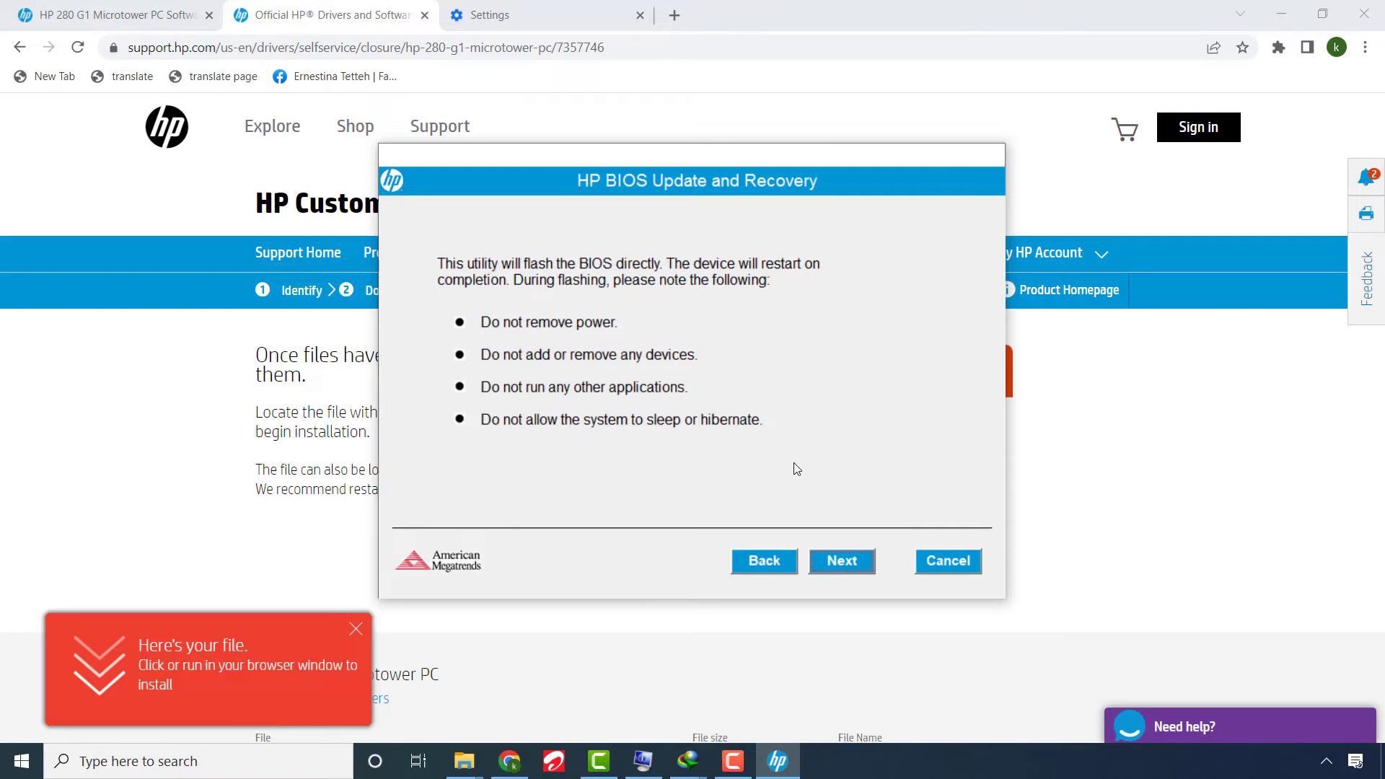
click(842, 561)
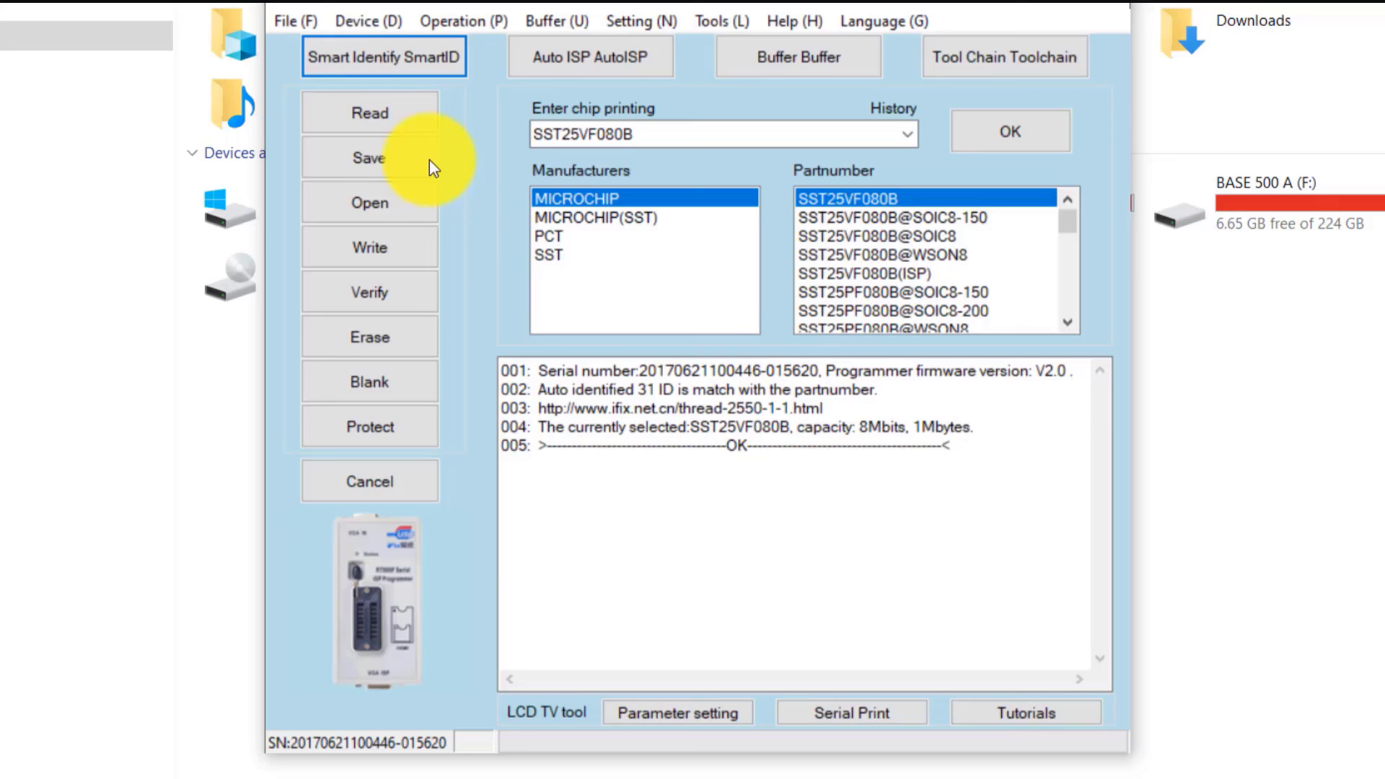
Read the SST25VF080B chip's contents with the Read command
click(354, 117)
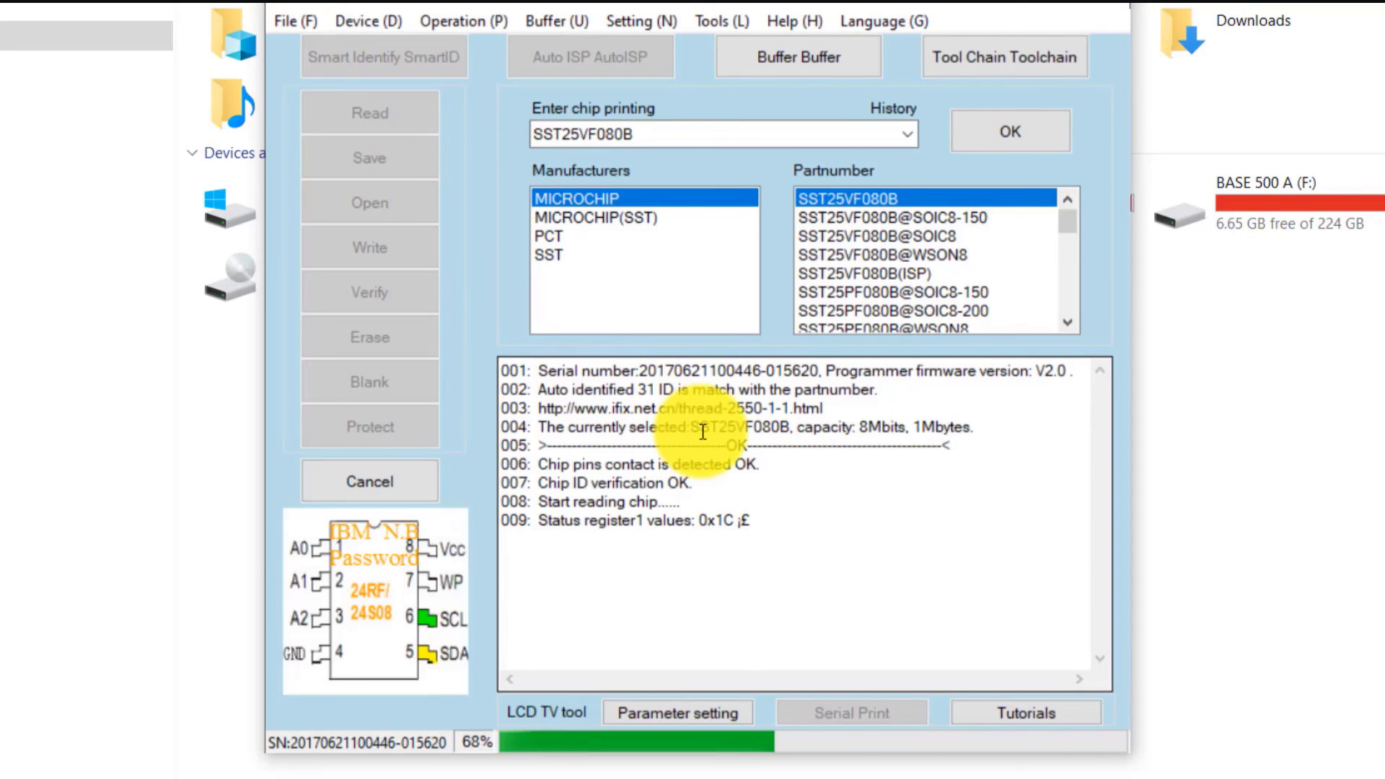